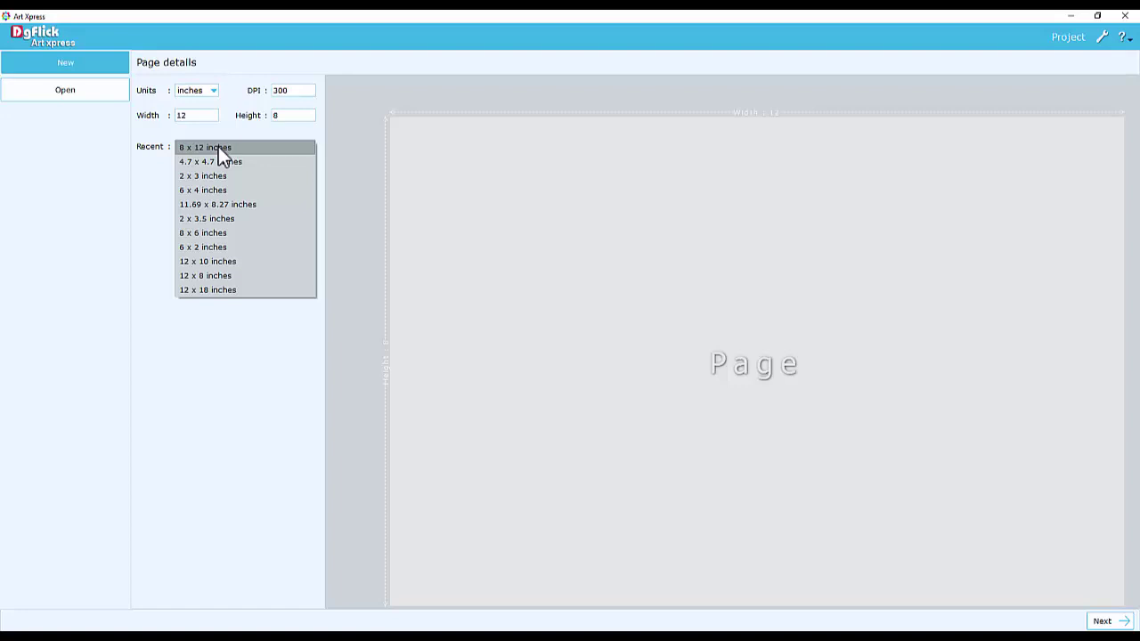
Create a new project with the recent 2 x 3.5 inches page size, 3.5 wide and 2 high, at 300 DPI
{"action": "left_click", "coordinate": [227, 223]}
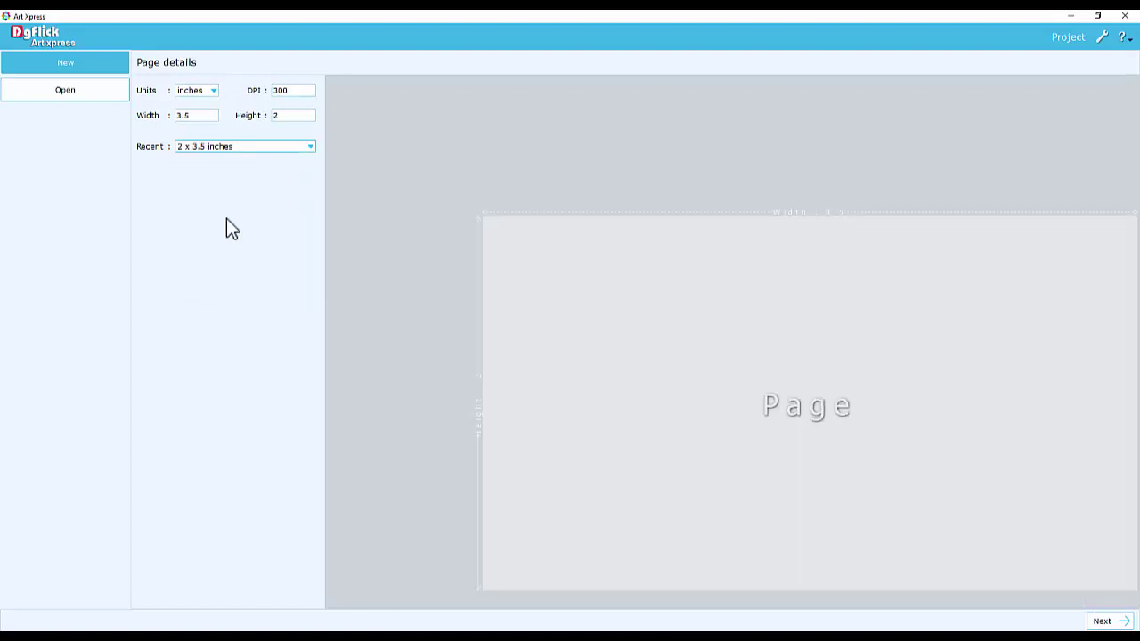
{"action": "left_click_drag", "start_coordinate": [206, 115], "coordinate": [165, 118]}
{"action": "left_click", "coordinate": [289, 116]}
{"action": "left_click_drag", "start_coordinate": [298, 90], "coordinate": [250, 92]}
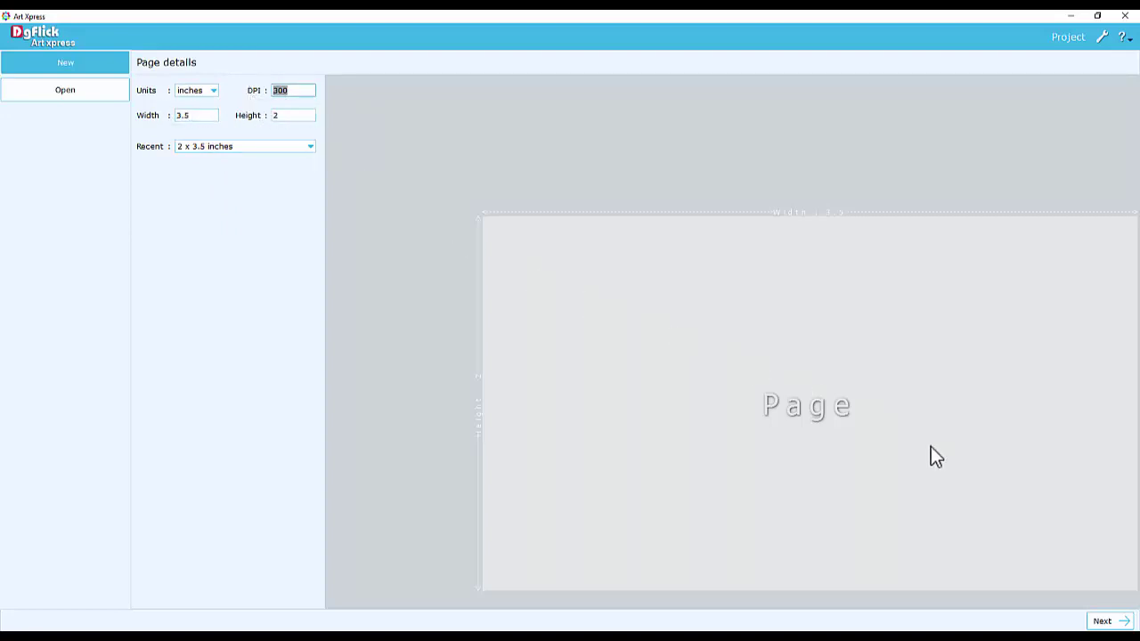
{"action": "left_click", "coordinate": [1101, 617]}
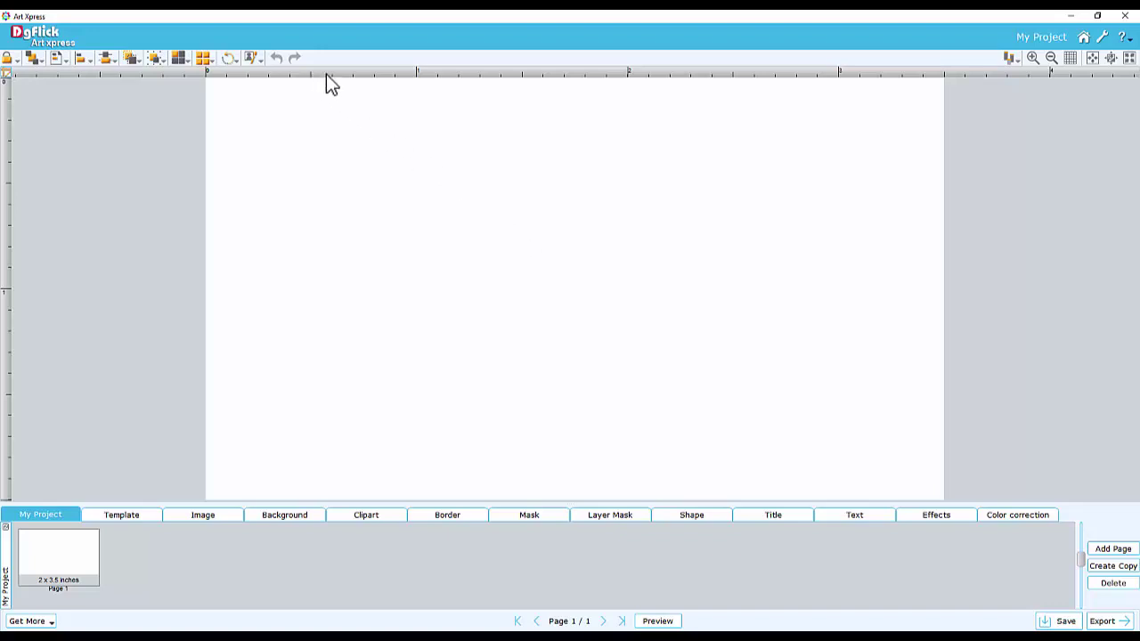
Place two vertical and two horizontal guides about 0.1 inch inside the page edges
{"action": "left_click", "coordinate": [226, 76]}
{"action": "left_click", "coordinate": [923, 78]}
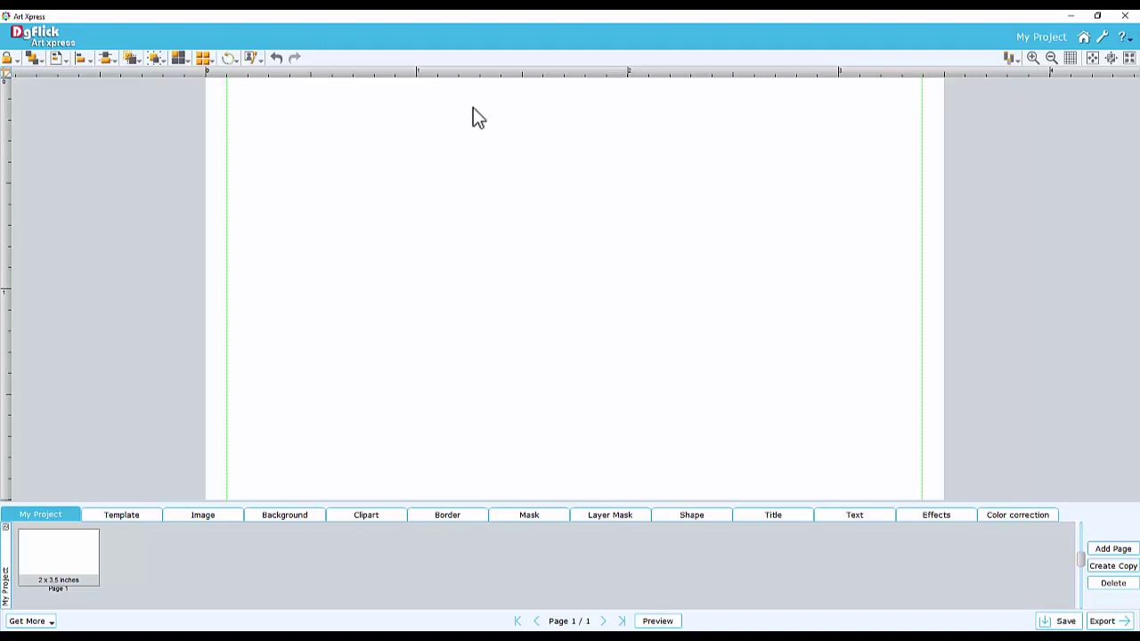
{"action": "left_click", "coordinate": [8, 98]}
{"action": "left_click", "coordinate": [8, 478]}
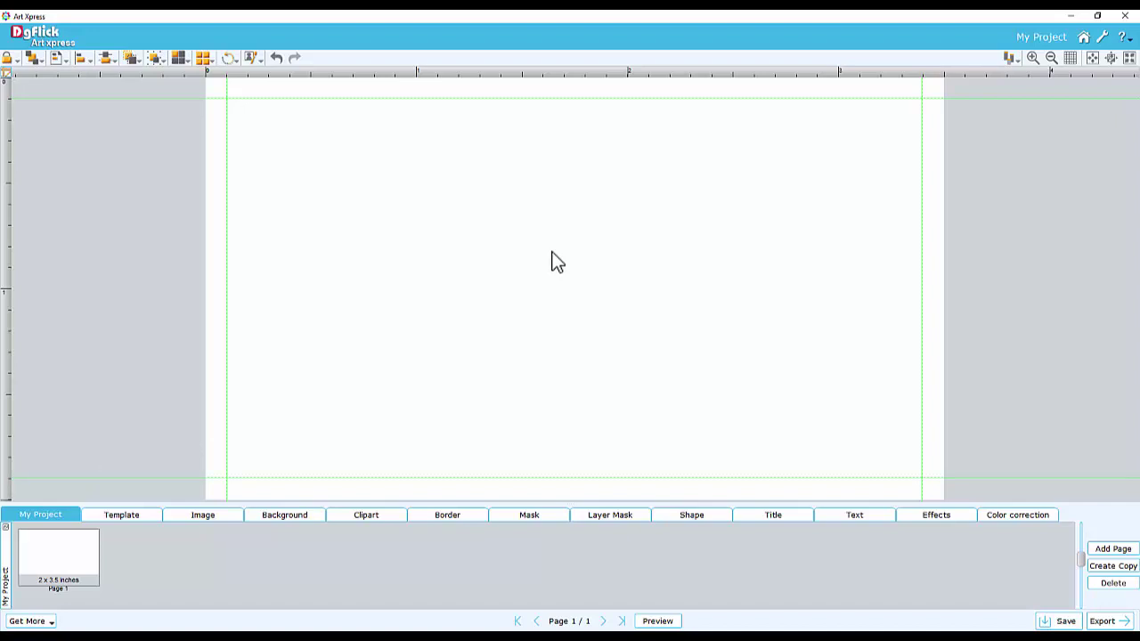
Add titles for name, job title and phone number, and style the name in Futura Md BT, size 12, dark blue
{"action": "left_click", "coordinate": [773, 517]}
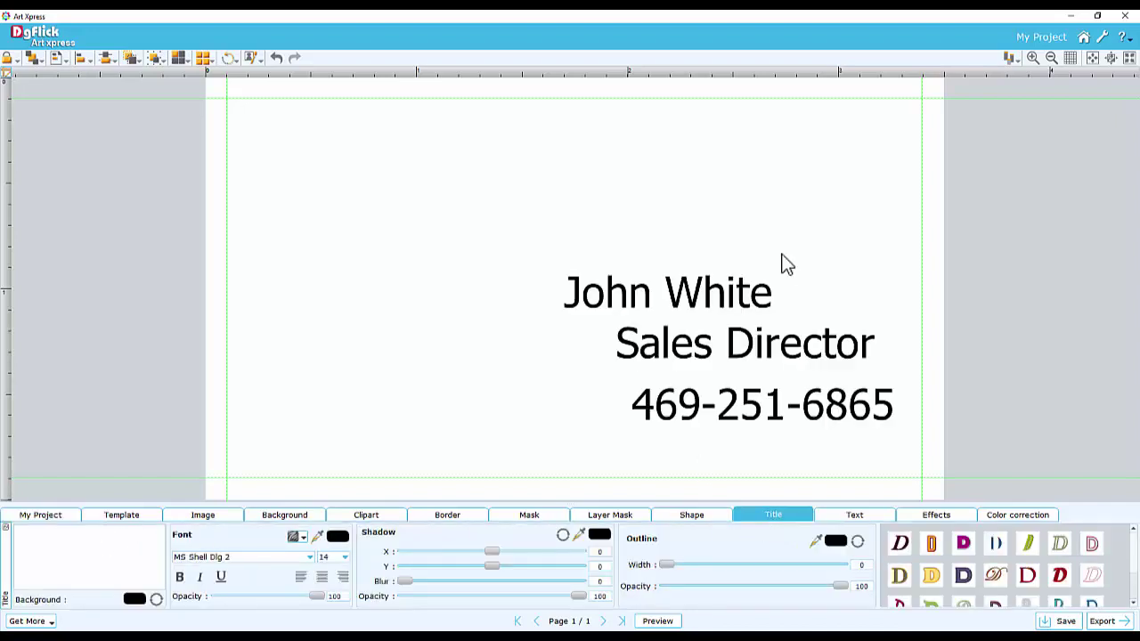
{"action": "left_click", "coordinate": [677, 298]}
{"action": "left_click", "coordinate": [310, 557]}
{"action": "scroll", "coordinate": [285, 481], "scroll_direction": "up", "scroll_amount": 10}
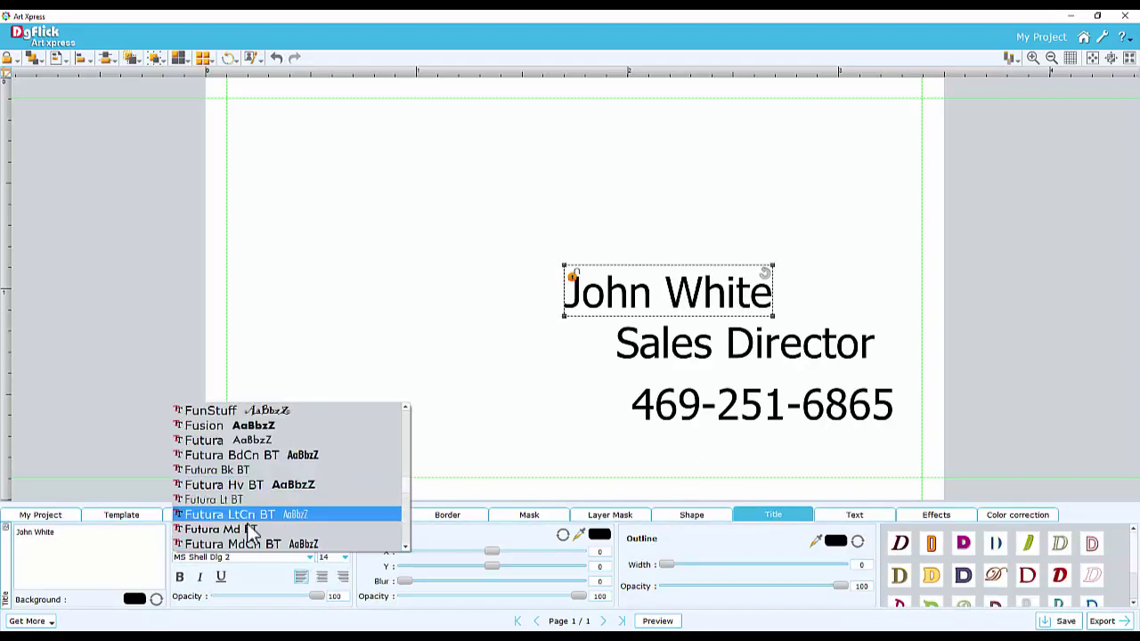
{"action": "left_click", "coordinate": [232, 510]}
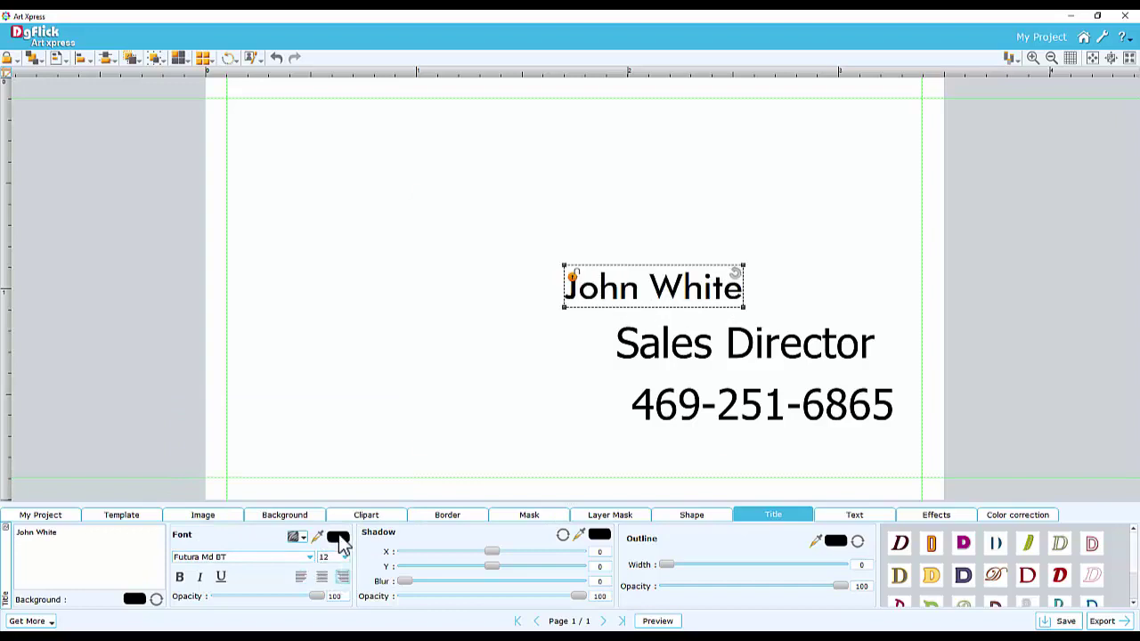
{"action": "left_click", "coordinate": [338, 536]}
{"action": "left_click", "coordinate": [425, 381]}
{"action": "left_click", "coordinate": [615, 433]}
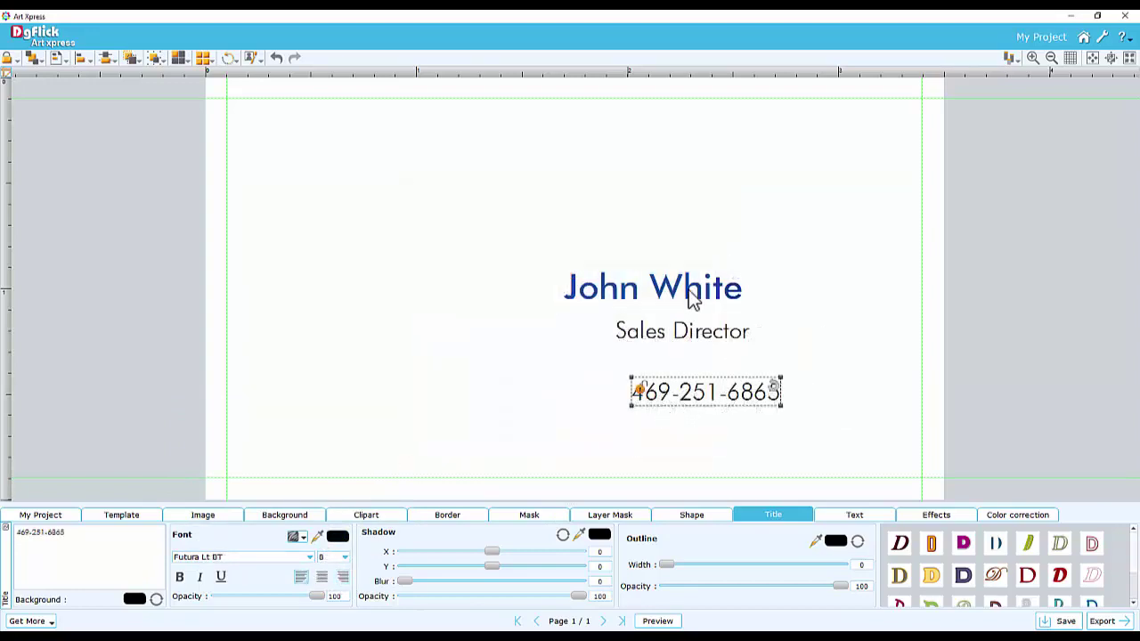
Stack the name, job title and phone number in the page's upper right corner, against the right guide
{"action": "left_click", "coordinate": [656, 288]}
{"action": "left_click_drag", "start_coordinate": [657, 288], "coordinate": [837, 147]}
{"action": "left_click", "coordinate": [703, 344]}
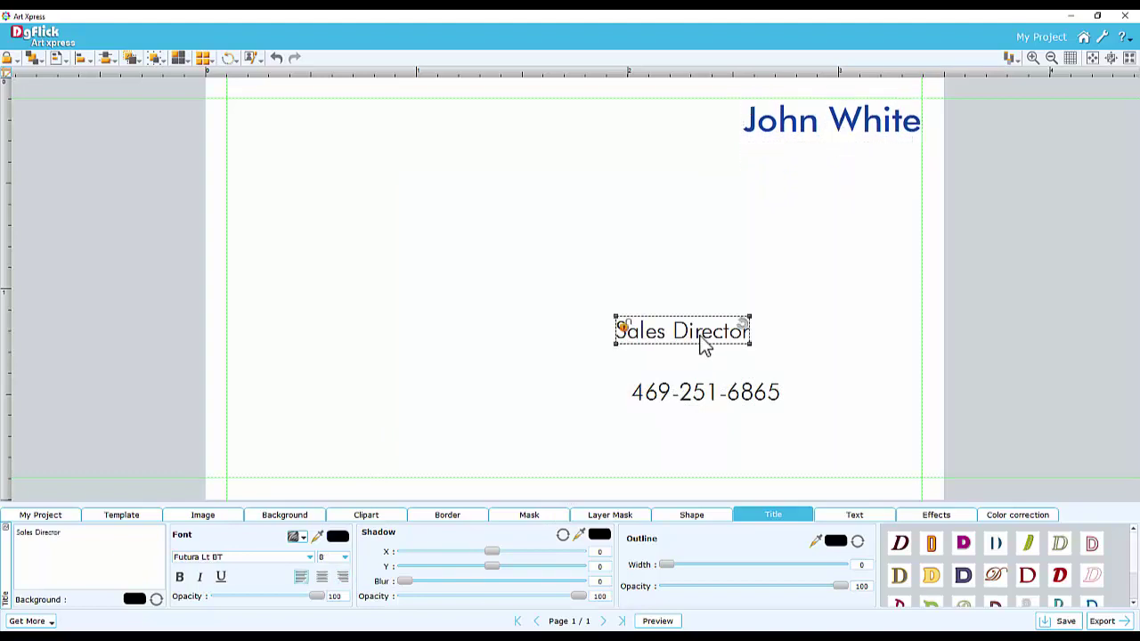
{"action": "left_click_drag", "start_coordinate": [695, 342], "coordinate": [834, 175]}
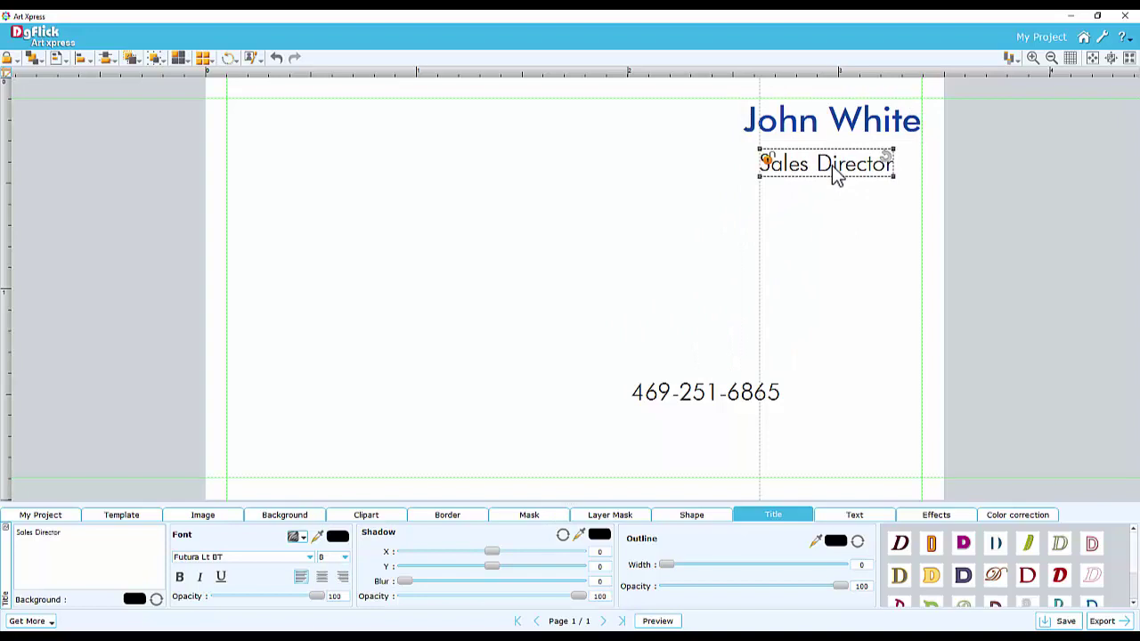
{"action": "left_click_drag", "start_coordinate": [837, 175], "coordinate": [857, 174]}
{"action": "left_click_drag", "start_coordinate": [682, 398], "coordinate": [820, 197]}
Select the name, job title and phone number together and space them evenly in the vertical direction
{"action": "left_click", "coordinate": [726, 131]}
{"action": "left_click_drag", "start_coordinate": [704, 114], "coordinate": [848, 212]}
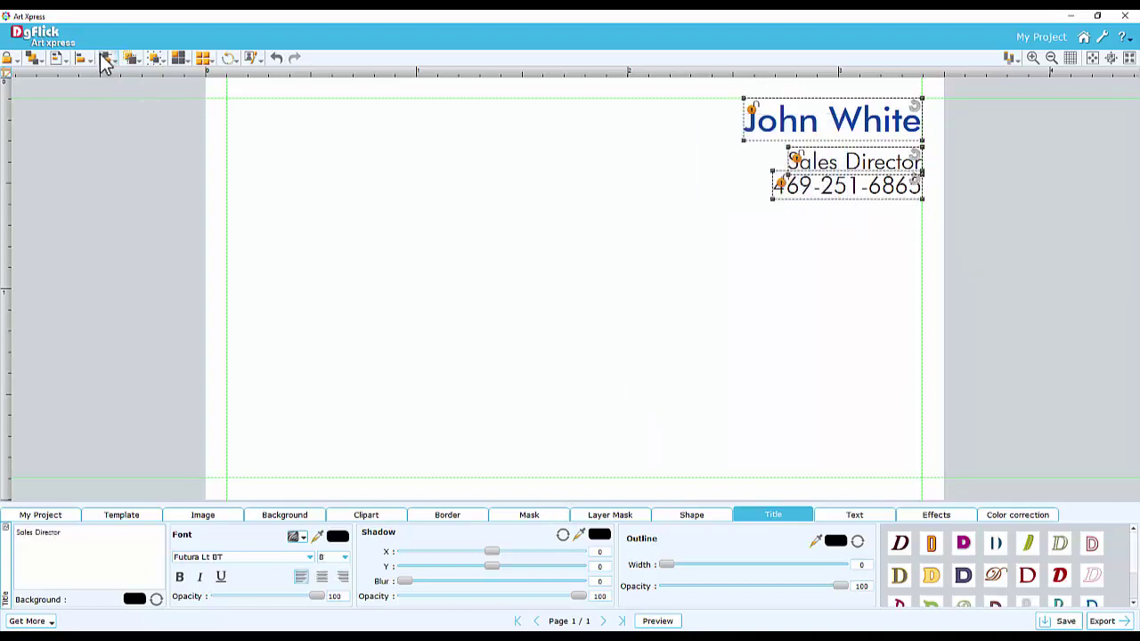
{"action": "left_click", "coordinate": [106, 60]}
{"action": "left_click", "coordinate": [125, 99]}
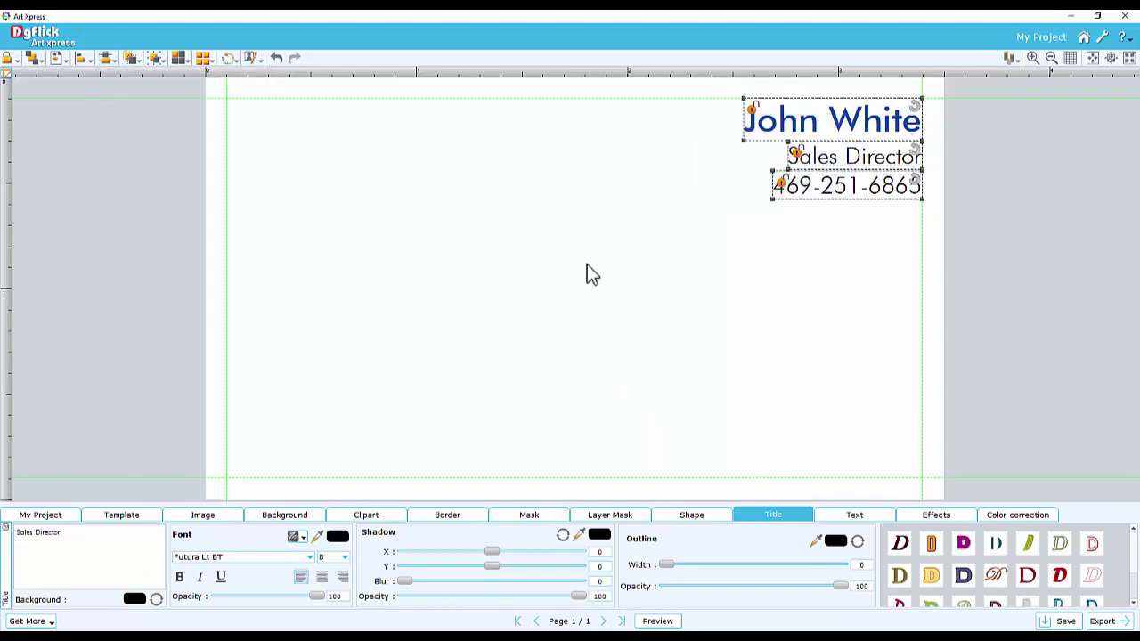
Set the job title and phone number to font size 6 and align both with the right guide
{"action": "left_click", "coordinate": [805, 252]}
{"action": "left_click_drag", "start_coordinate": [757, 160], "coordinate": [832, 196]}
{"action": "left_click", "coordinate": [323, 557]}
{"action": "type", "text": "6"}
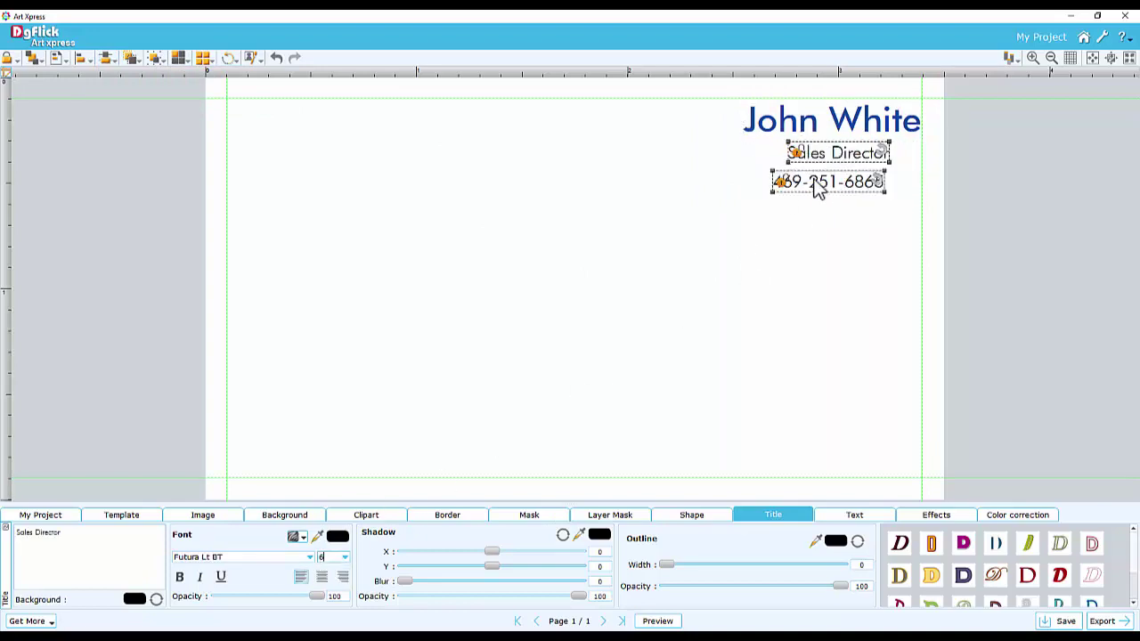
{"action": "left_click", "coordinate": [849, 241]}
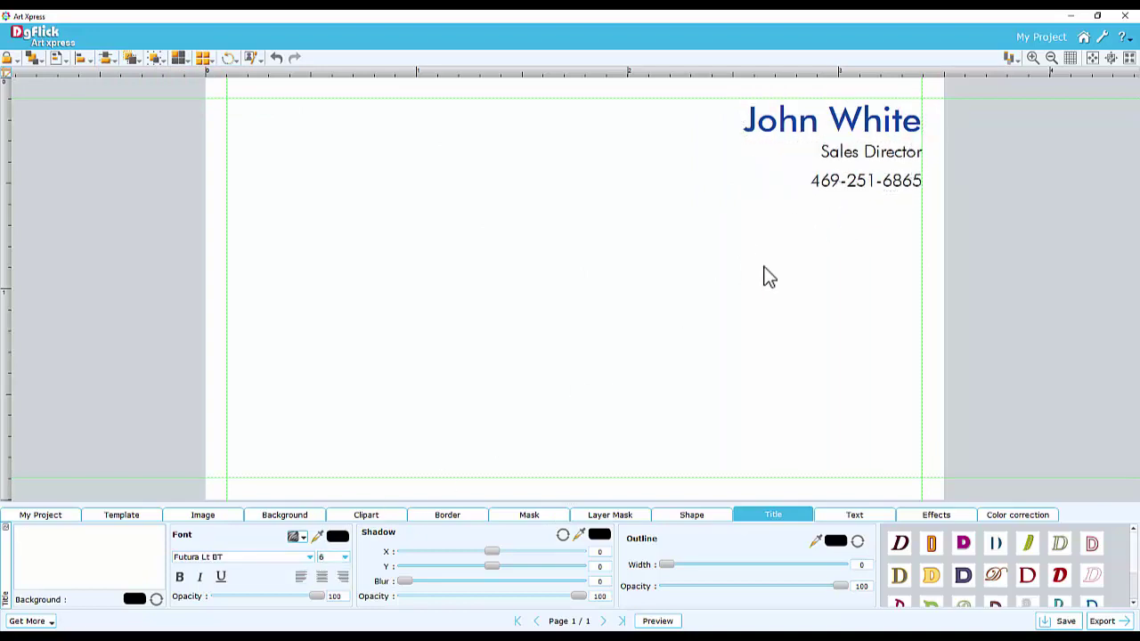
{"action": "left_click", "coordinate": [200, 517]}
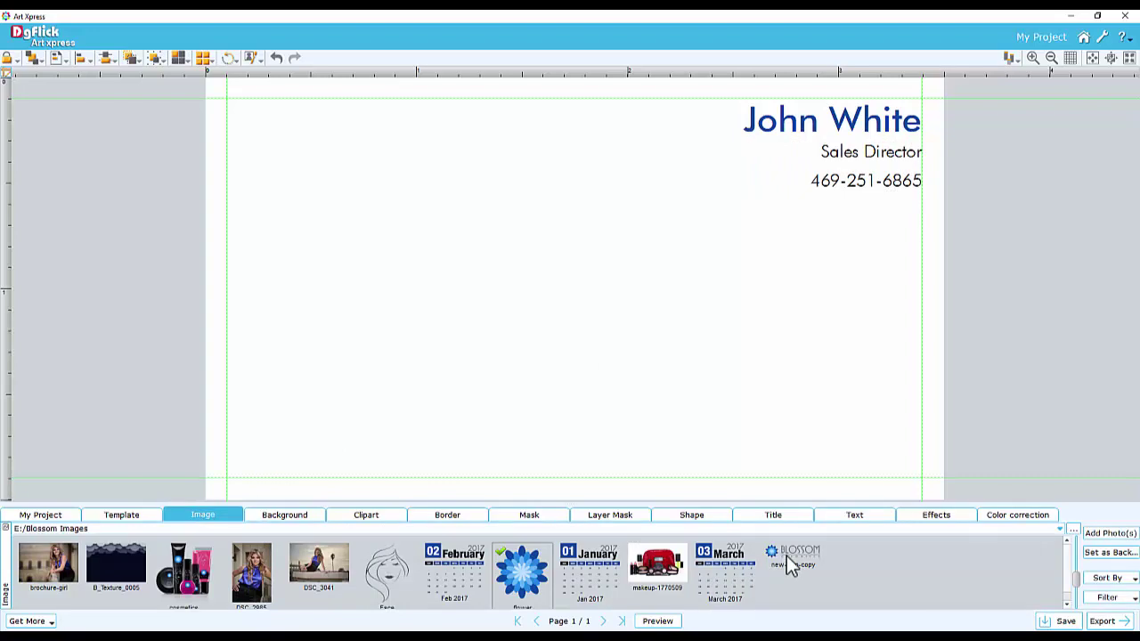
{"action": "left_click_drag", "start_coordinate": [793, 563], "coordinate": [438, 331]}
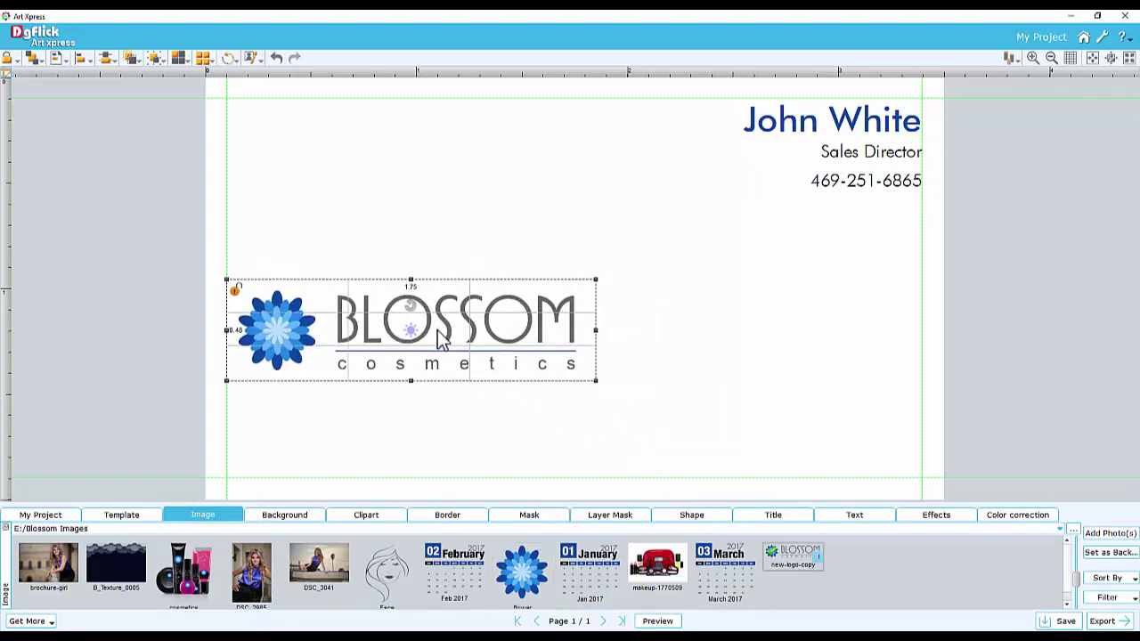
{"action": "left_click_drag", "start_coordinate": [594, 275], "coordinate": [640, 254]}
{"action": "left_click", "coordinate": [625, 372]}
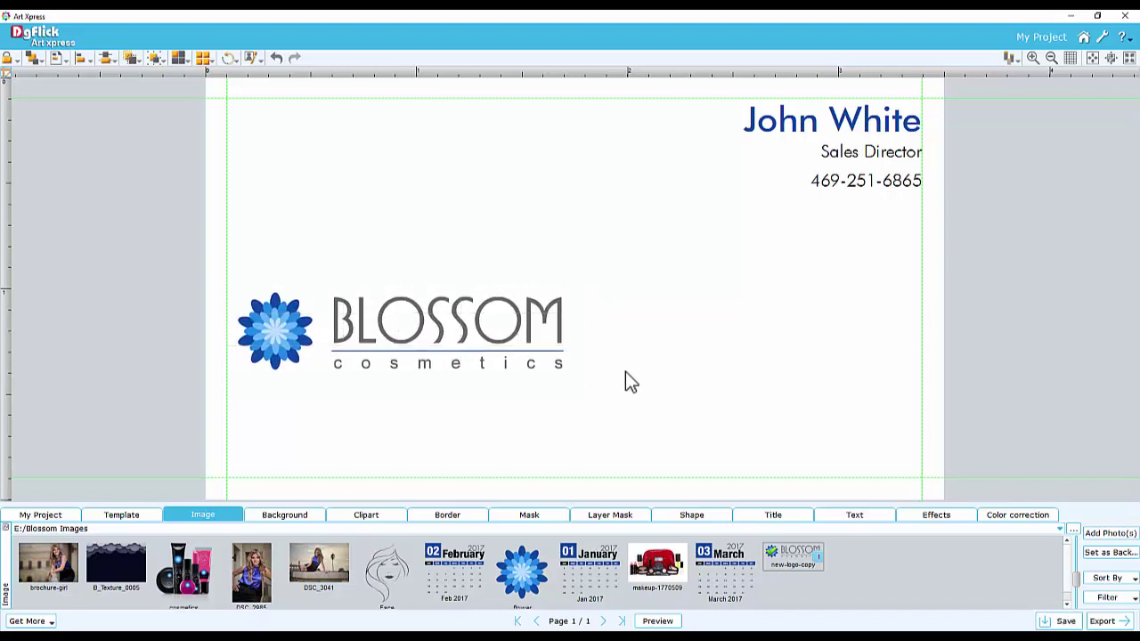
{"action": "left_click", "coordinate": [773, 515]}
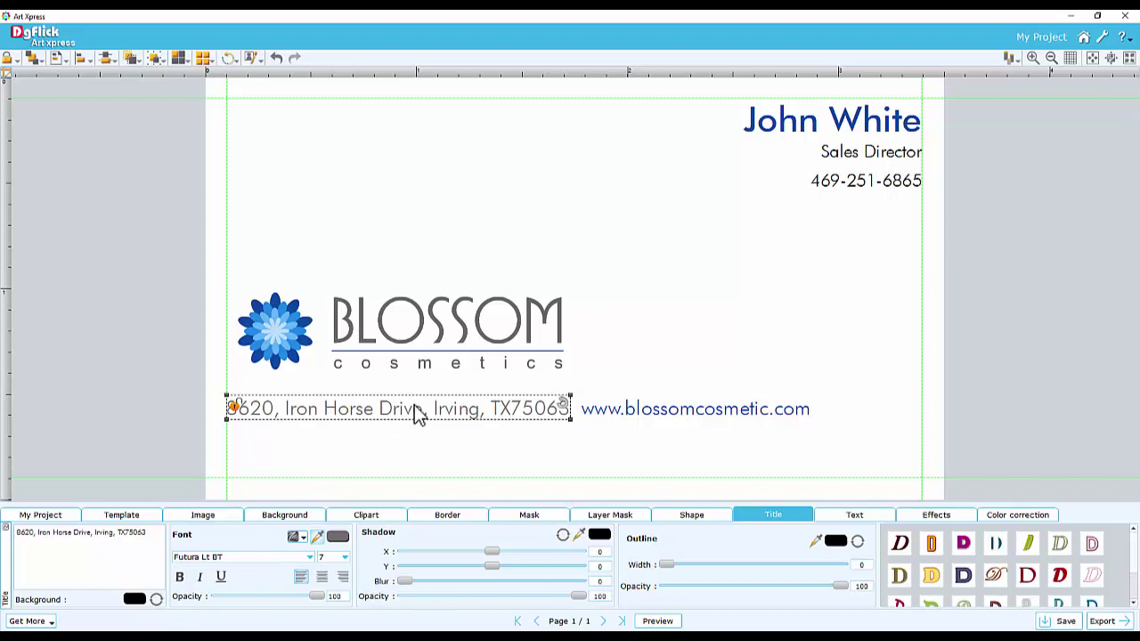
{"action": "left_click", "coordinate": [585, 447]}
Add a second page 5 inches wide and 3 inches high to the project and open it
{"action": "left_click", "coordinate": [56, 517]}
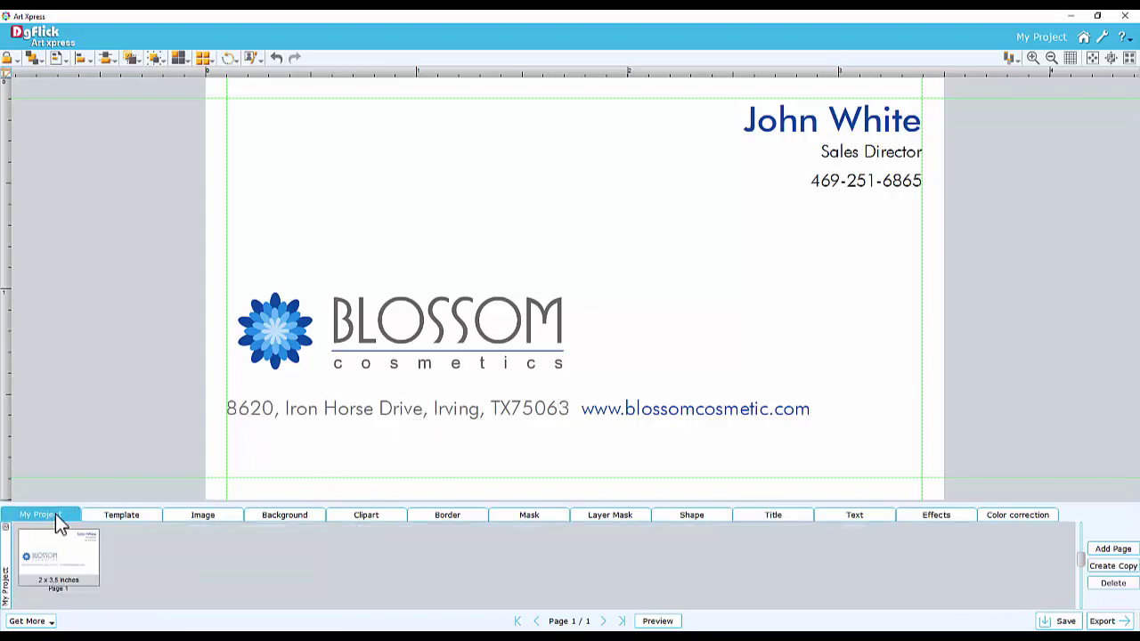
{"action": "left_click", "coordinate": [1112, 550]}
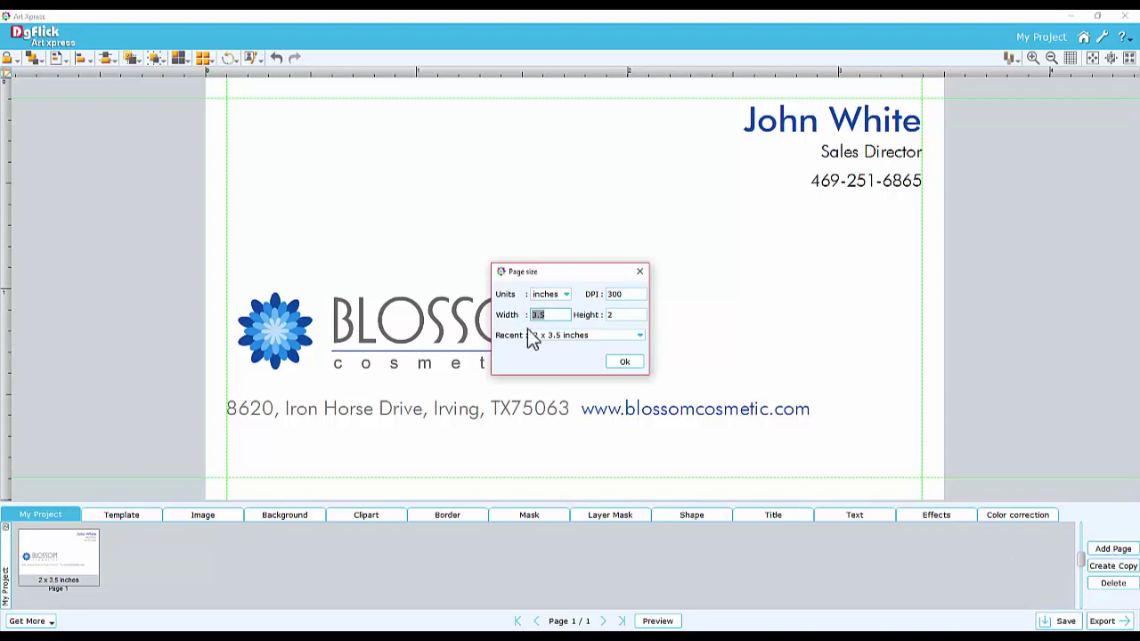
{"action": "type", "text": "5"}
{"action": "double_click", "coordinate": [604, 315]}
{"action": "type", "text": "3"}
{"action": "left_click", "coordinate": [626, 363]}
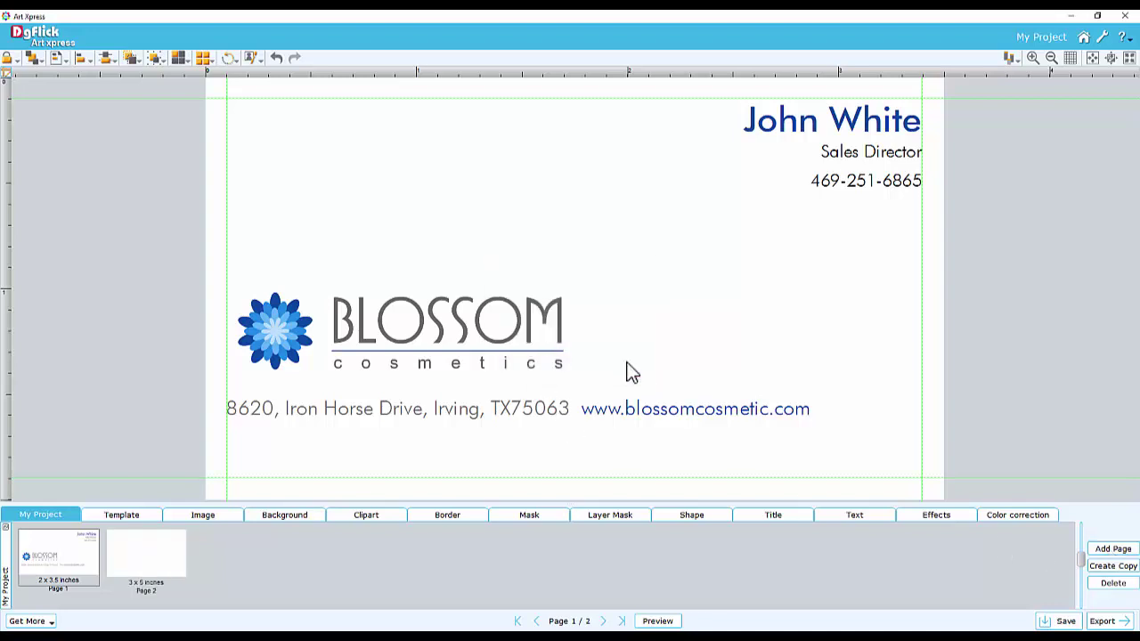
{"action": "left_click", "coordinate": [143, 552]}
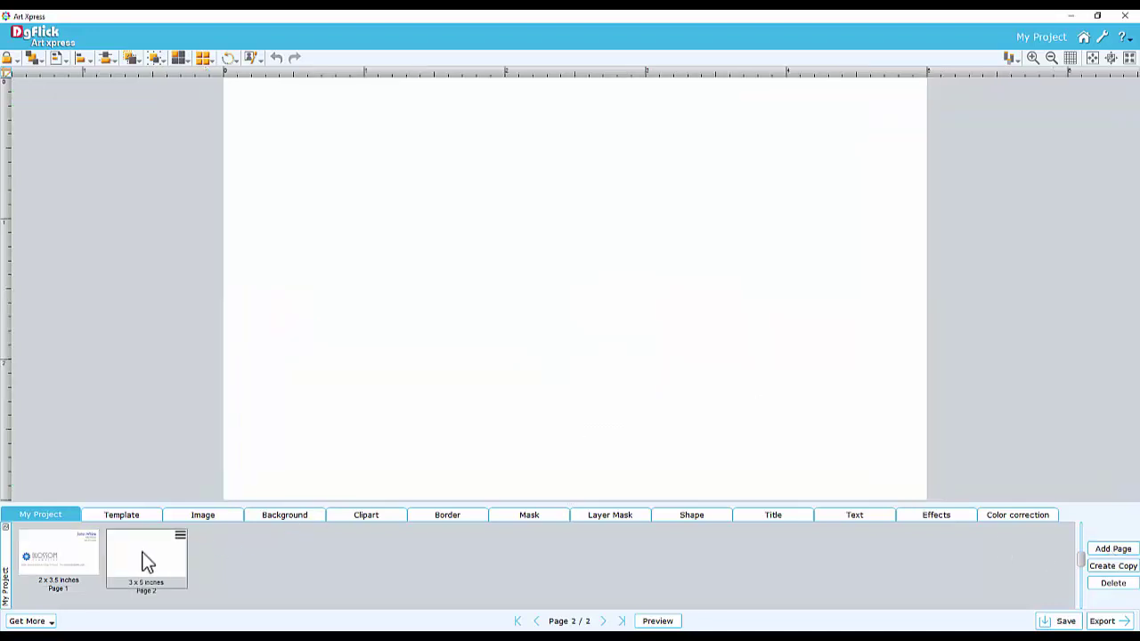
Insert the DSC_2985 photo, enlarge it to fill the whole page, and reposition it to show the woman's face
{"action": "left_click", "coordinate": [205, 517]}
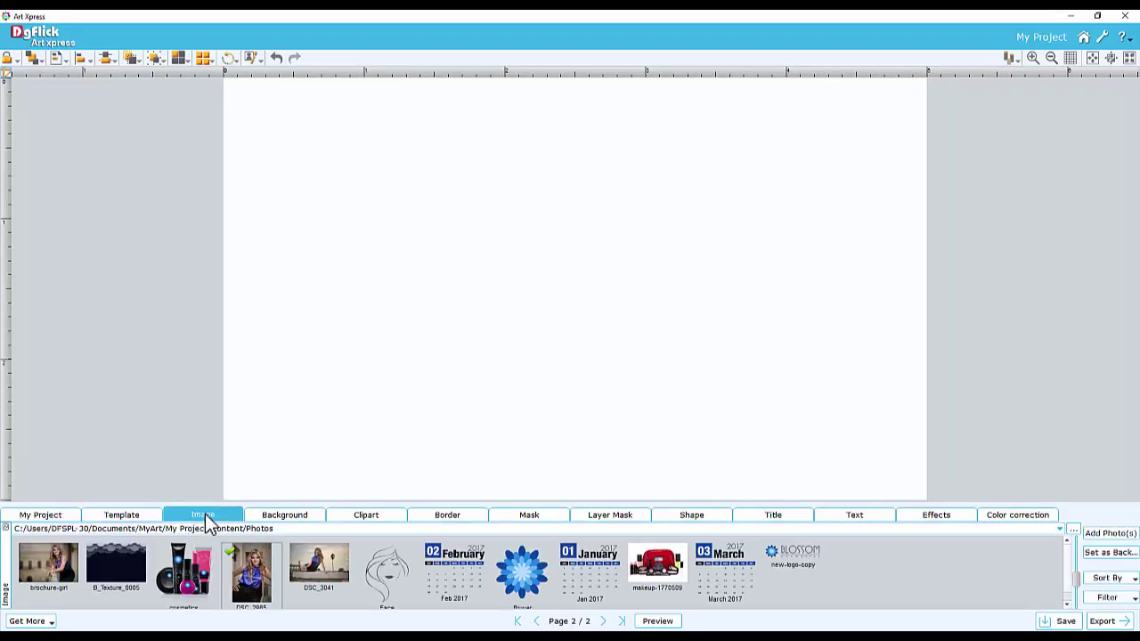
{"action": "double_click", "coordinate": [246, 567]}
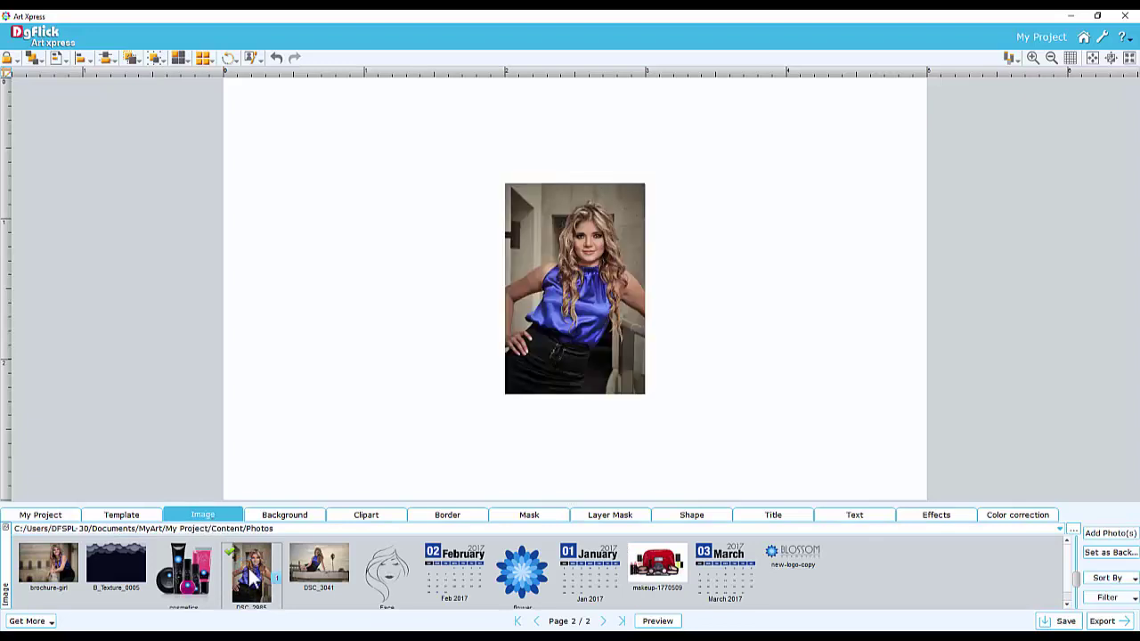
{"action": "left_click", "coordinate": [605, 299]}
{"action": "left_click_drag", "start_coordinate": [606, 298], "coordinate": [889, 193]}
{"action": "left_click_drag", "start_coordinate": [784, 294], "coordinate": [115, 284]}
{"action": "left_click_drag", "start_coordinate": [574, 289], "coordinate": [550, 468]}
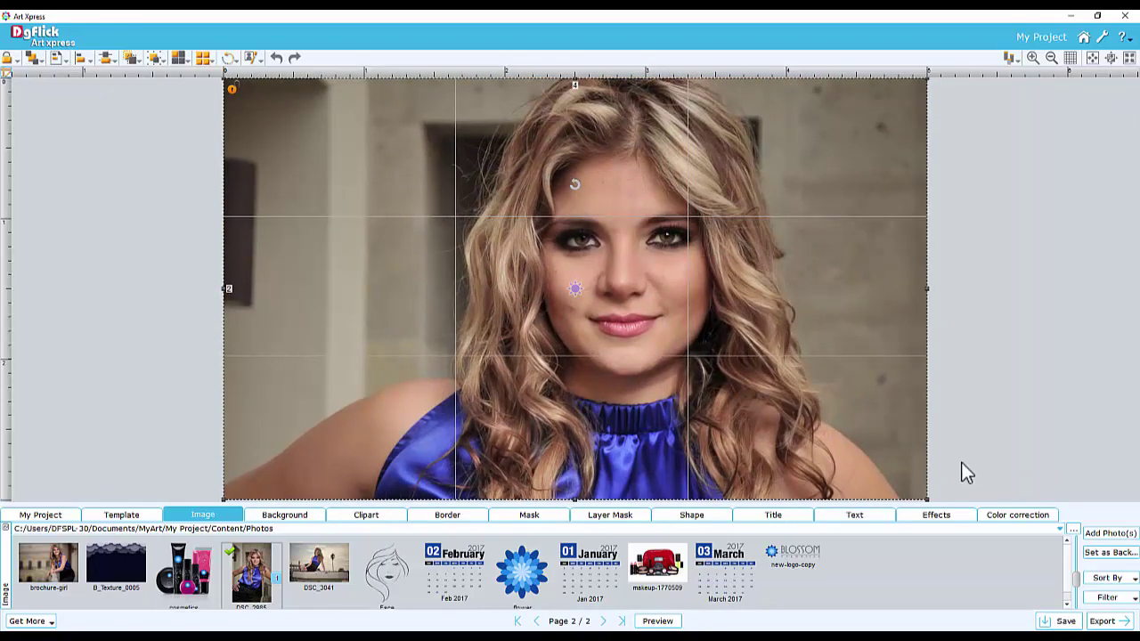
Color-correct the photo with brightness 10, contrast 28, the adjustment below contrast -10, red -5, green 4 and blue 10
{"action": "left_click", "coordinate": [1005, 516]}
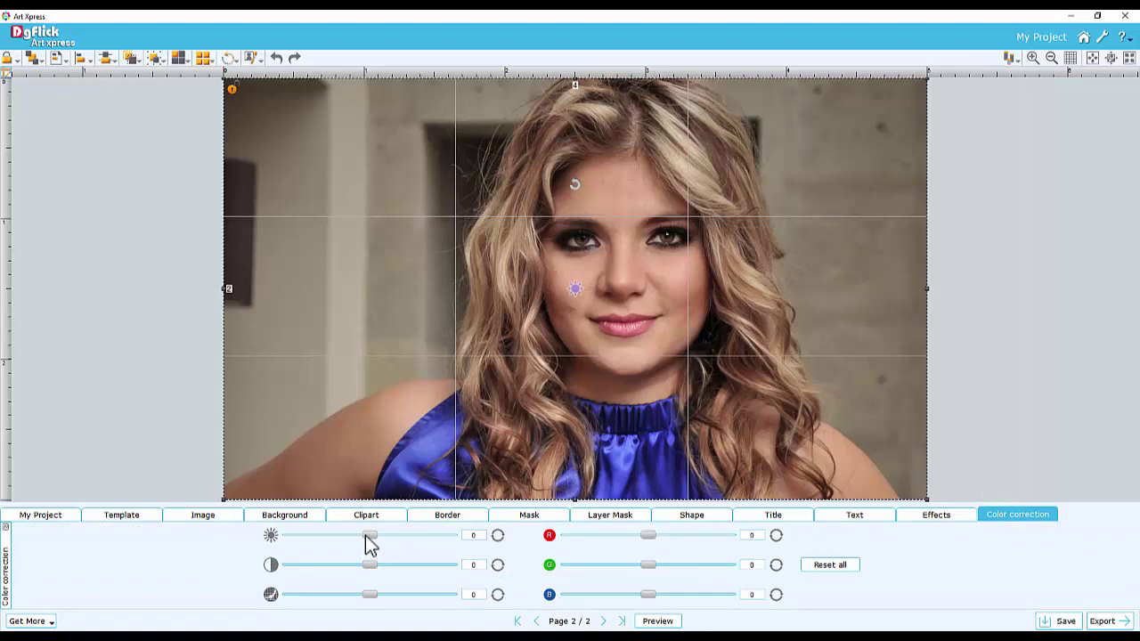
{"action": "left_click_drag", "start_coordinate": [367, 537], "coordinate": [362, 596]}
{"action": "left_click_drag", "start_coordinate": [648, 536], "coordinate": [657, 595]}
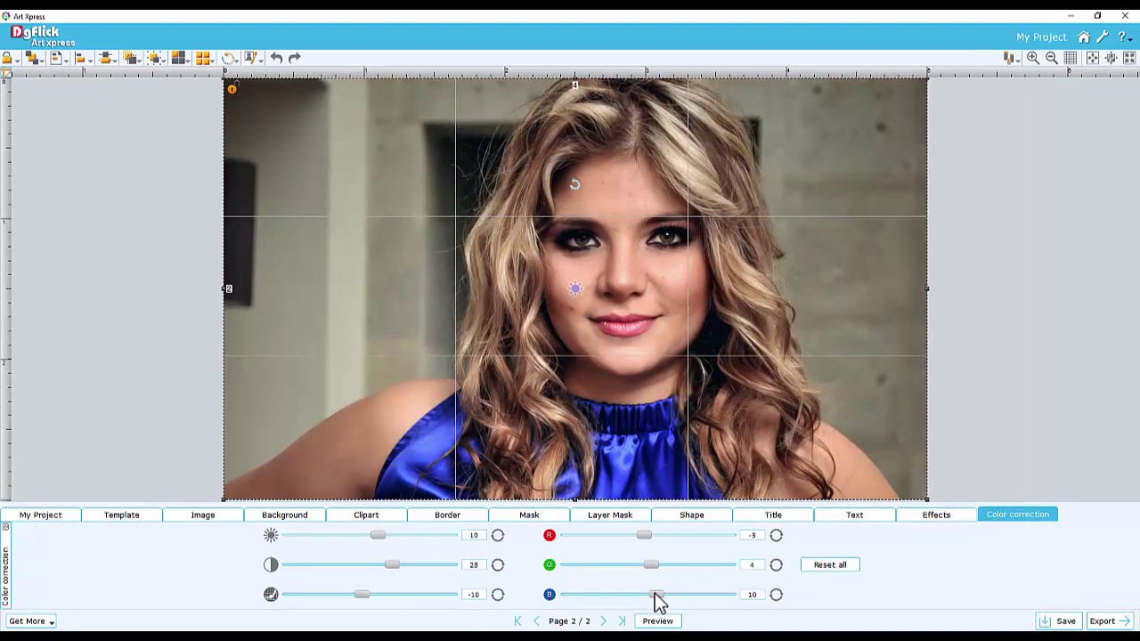
Try the small soft-edged round mask on the photo and remove it again
{"action": "left_click", "coordinate": [524, 517]}
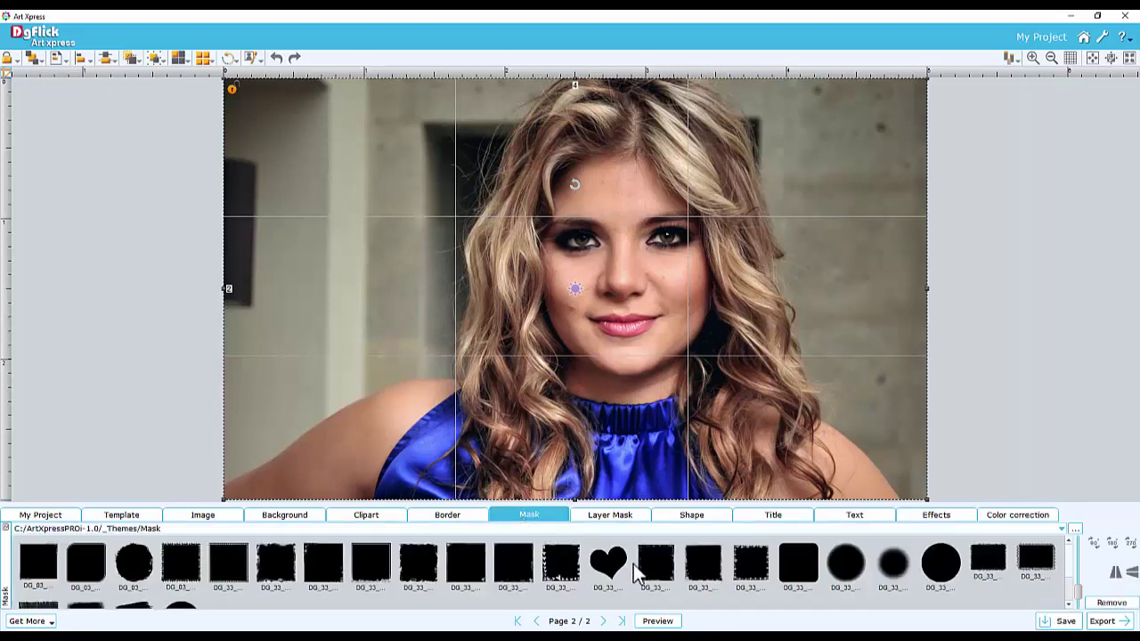
{"action": "left_click", "coordinate": [889, 565]}
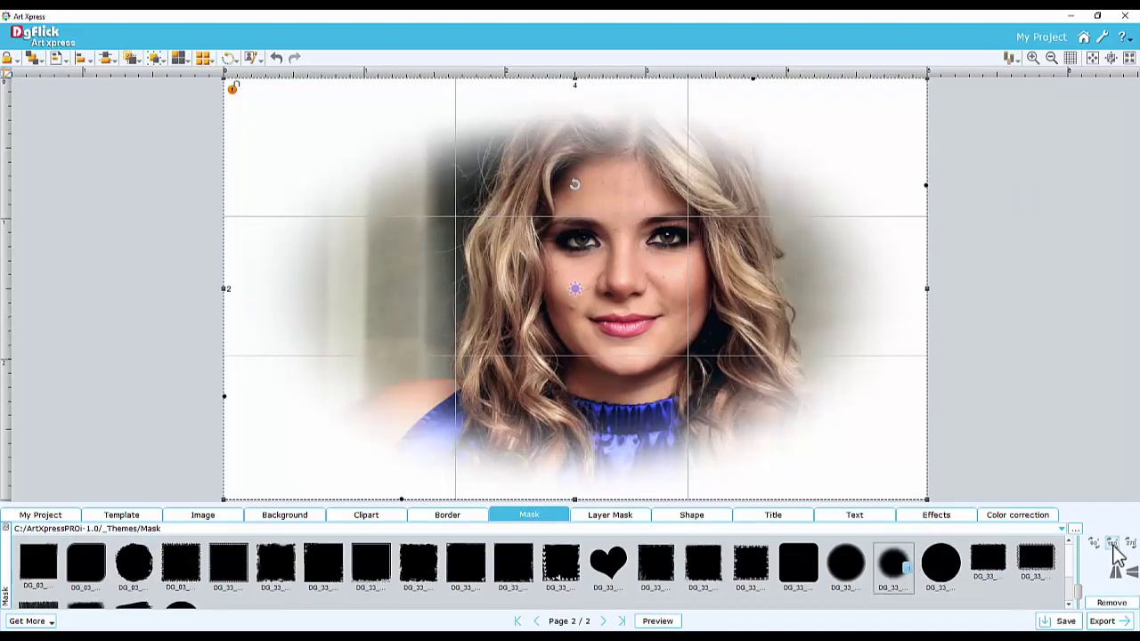
{"action": "left_click", "coordinate": [1112, 604]}
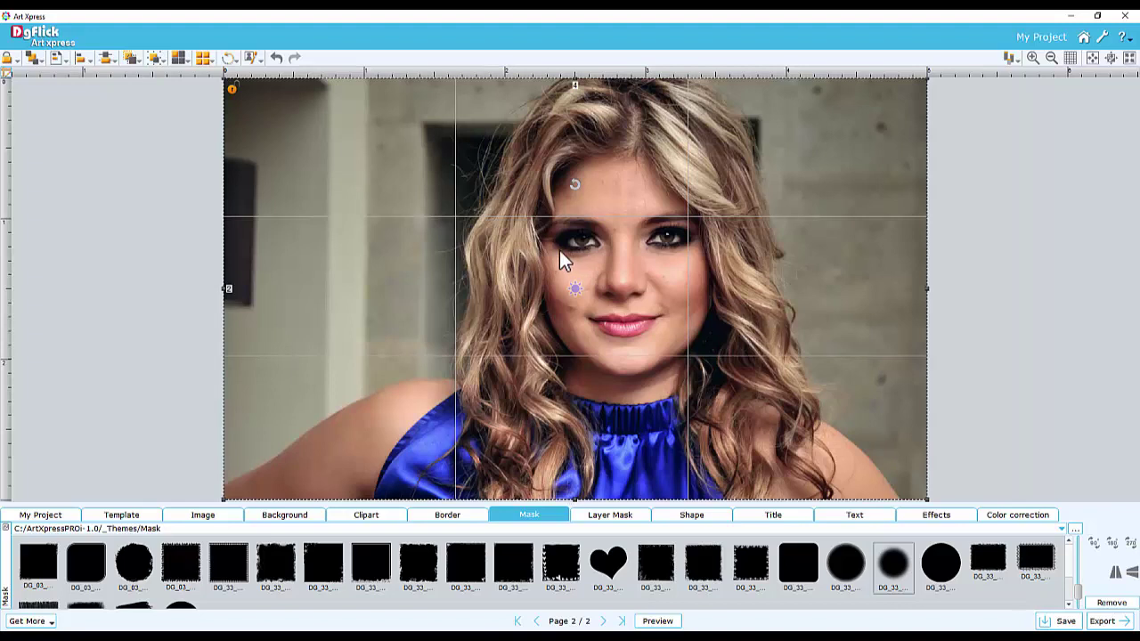
Split the photo into 3 rows and 3 columns with horizontal and vertical spacing of 10
{"action": "left_click", "coordinate": [203, 57]}
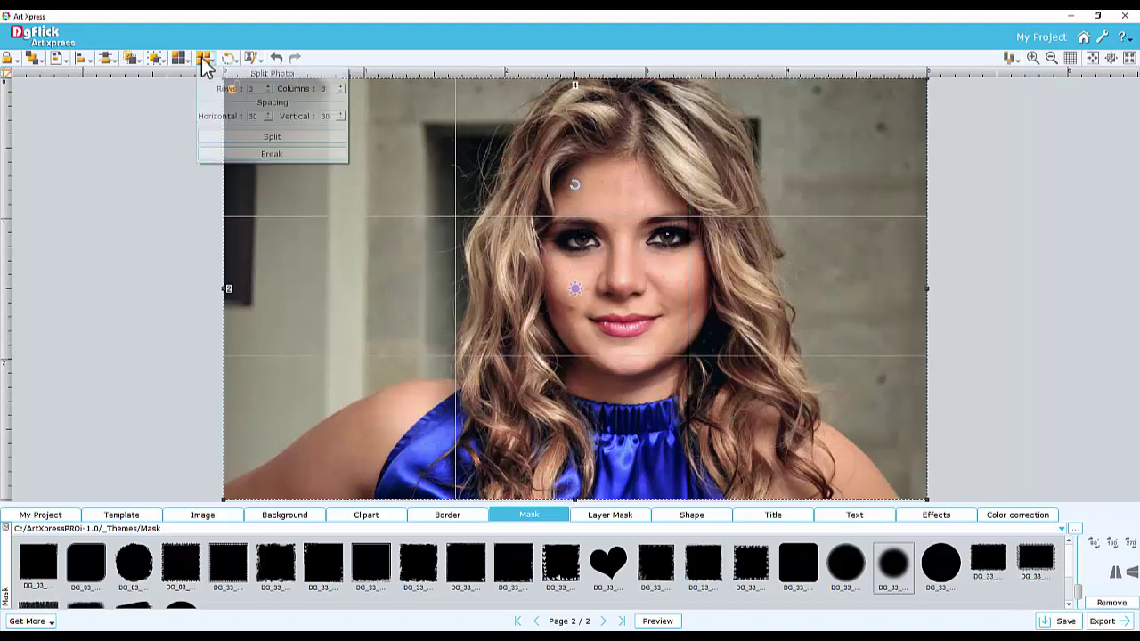
{"action": "left_click", "coordinate": [268, 118]}
{"action": "left_click", "coordinate": [268, 118]}
{"action": "double_click", "coordinate": [321, 116]}
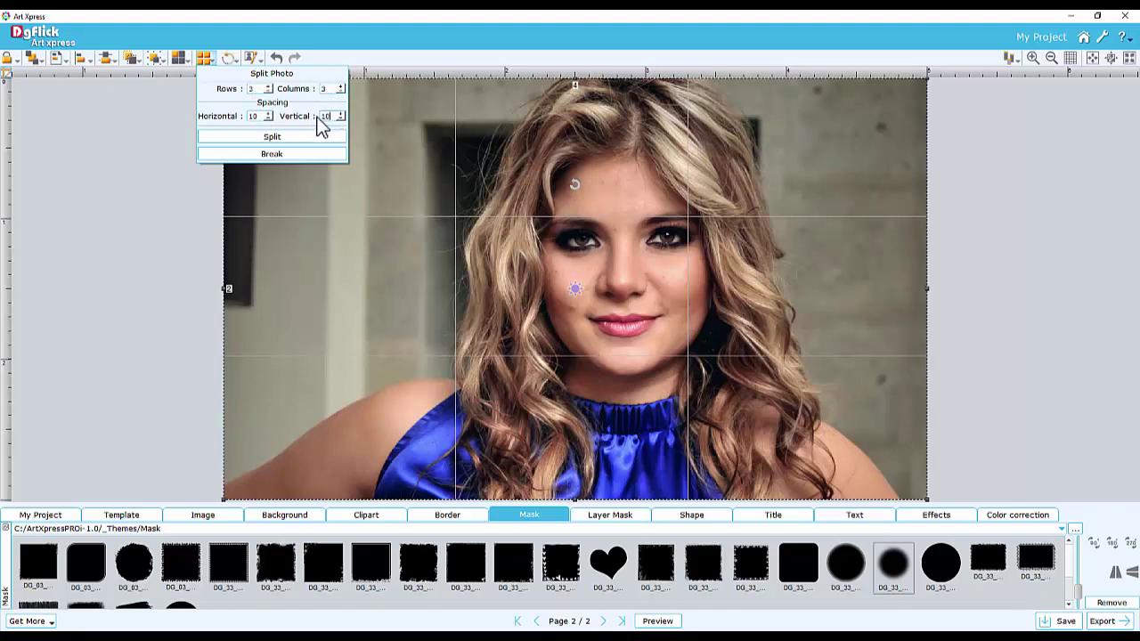
{"action": "left_click", "coordinate": [272, 136]}
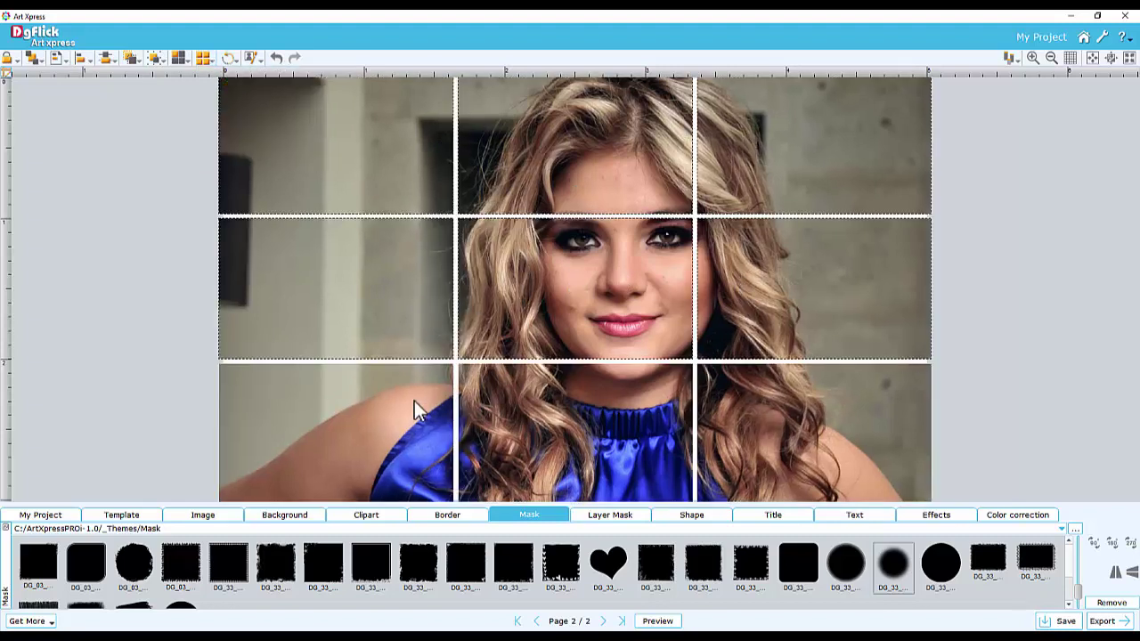
Apply a black outline effect with a width of 3 to all the photo tiles
{"action": "left_click", "coordinate": [936, 515]}
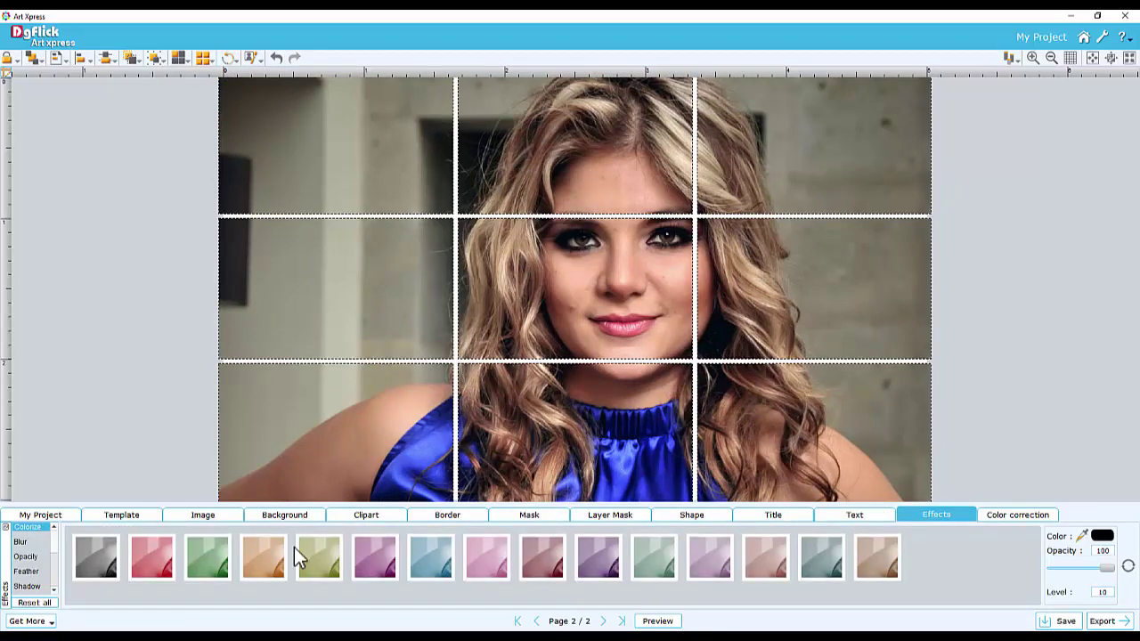
{"action": "left_click", "coordinate": [27, 587]}
{"action": "left_click", "coordinate": [96, 557]}
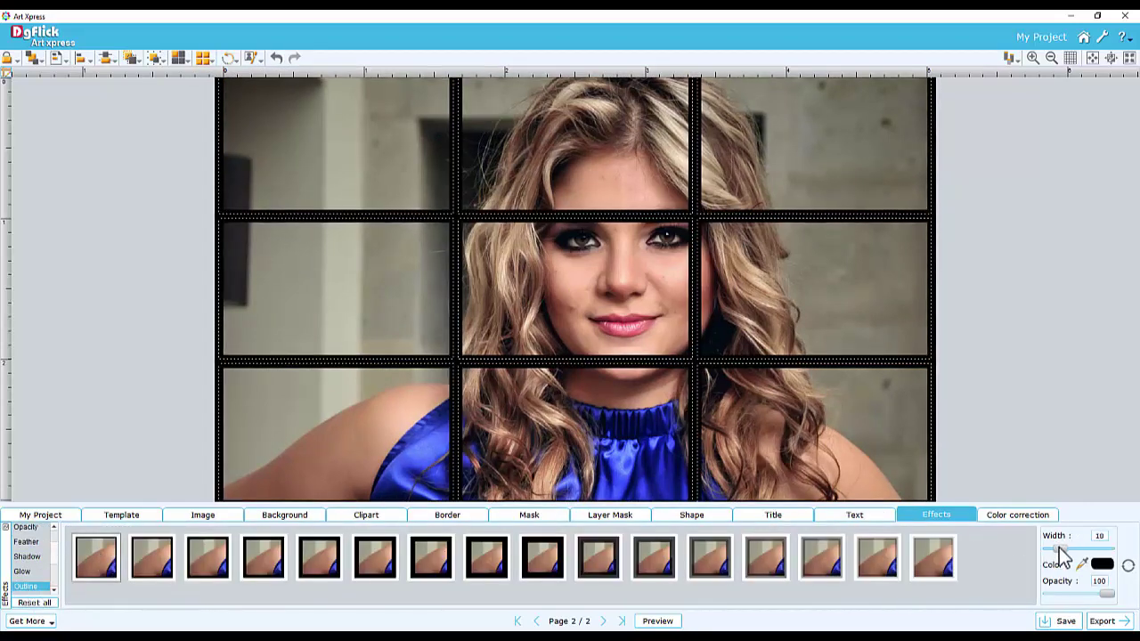
{"action": "left_click_drag", "start_coordinate": [1060, 549], "coordinate": [1051, 549]}
Colorize the photo tiles by column: purple for the left, dark red for the middle and teal for the right column
{"action": "left_click", "coordinate": [333, 169]}
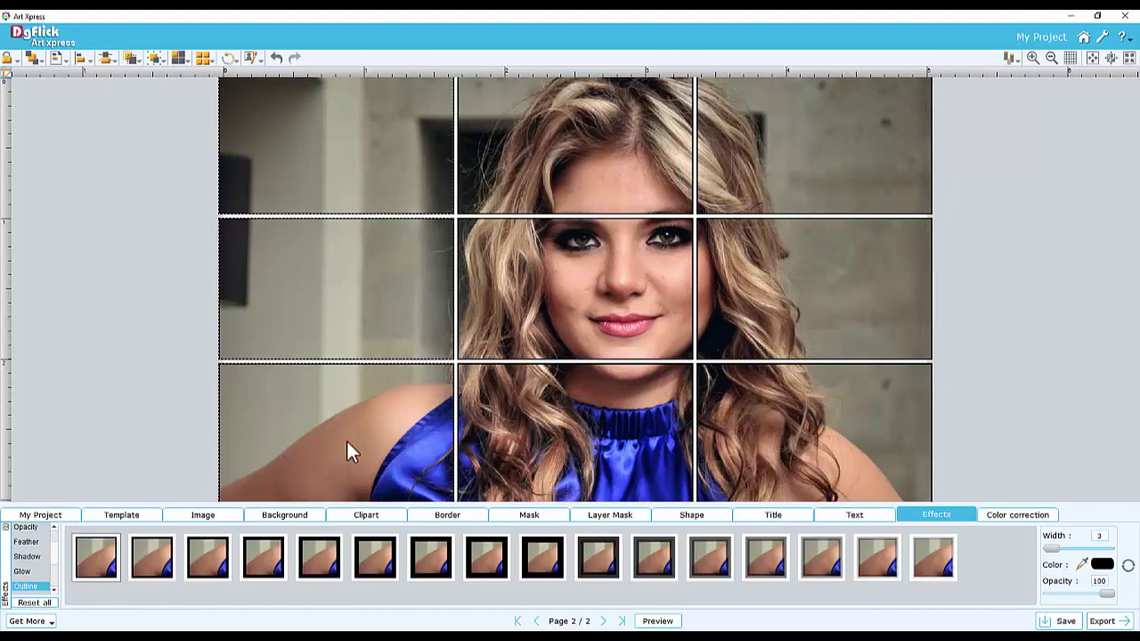
{"action": "right_click", "coordinate": [332, 121]}
{"action": "mouse_move", "coordinate": [369, 227]}
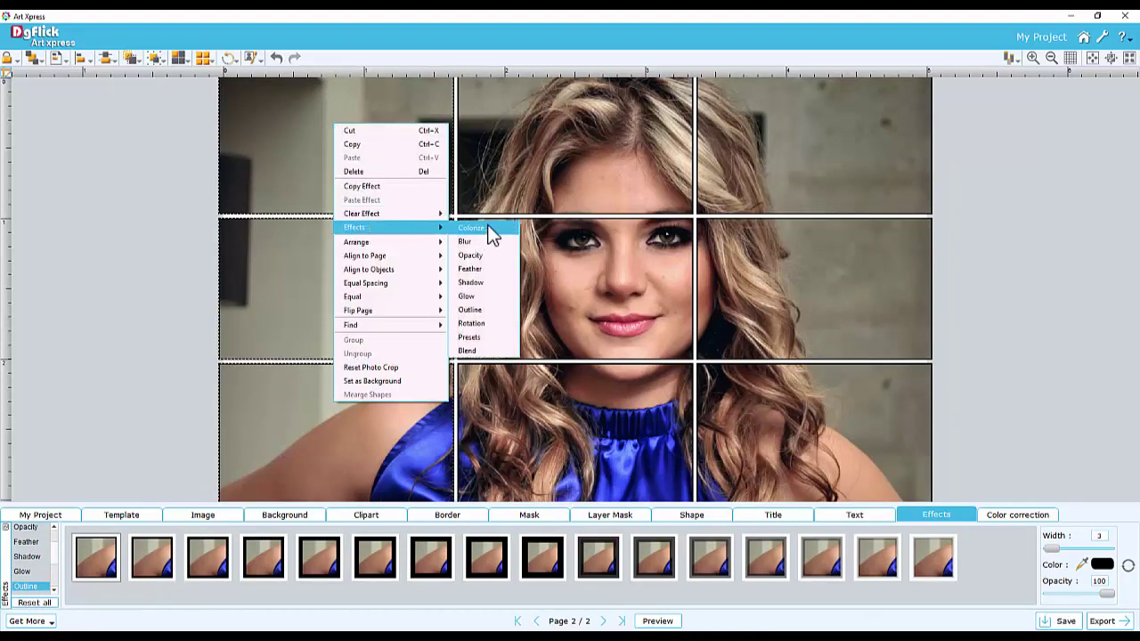
{"action": "left_click", "coordinate": [491, 235]}
{"action": "left_click", "coordinate": [365, 568]}
{"action": "left_click", "coordinate": [571, 424]}
{"action": "left_click", "coordinate": [542, 557]}
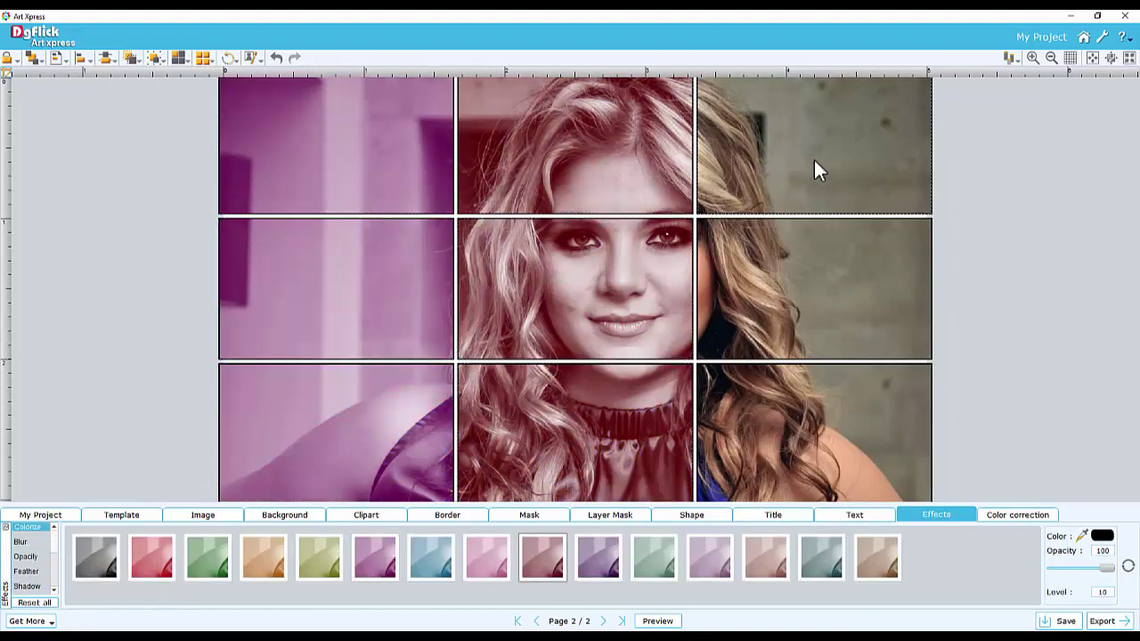
{"action": "left_click", "coordinate": [814, 157]}
{"action": "left_click", "coordinate": [822, 557]}
Reset the colorize effect on the centre tile showing the face
{"action": "left_click", "coordinate": [601, 294]}
{"action": "left_click", "coordinate": [1128, 566]}
{"action": "left_click", "coordinate": [970, 327]}
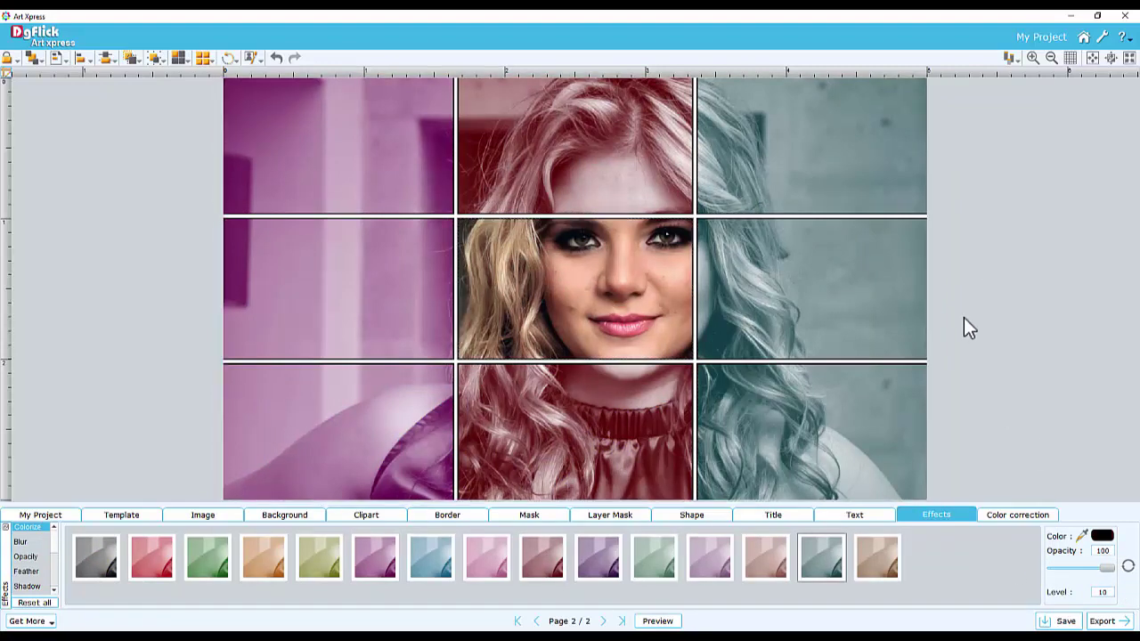
Add a square shape and stretch it to cover the entire left column of tiles
{"action": "left_click", "coordinate": [692, 515]}
{"action": "left_click", "coordinate": [57, 546]}
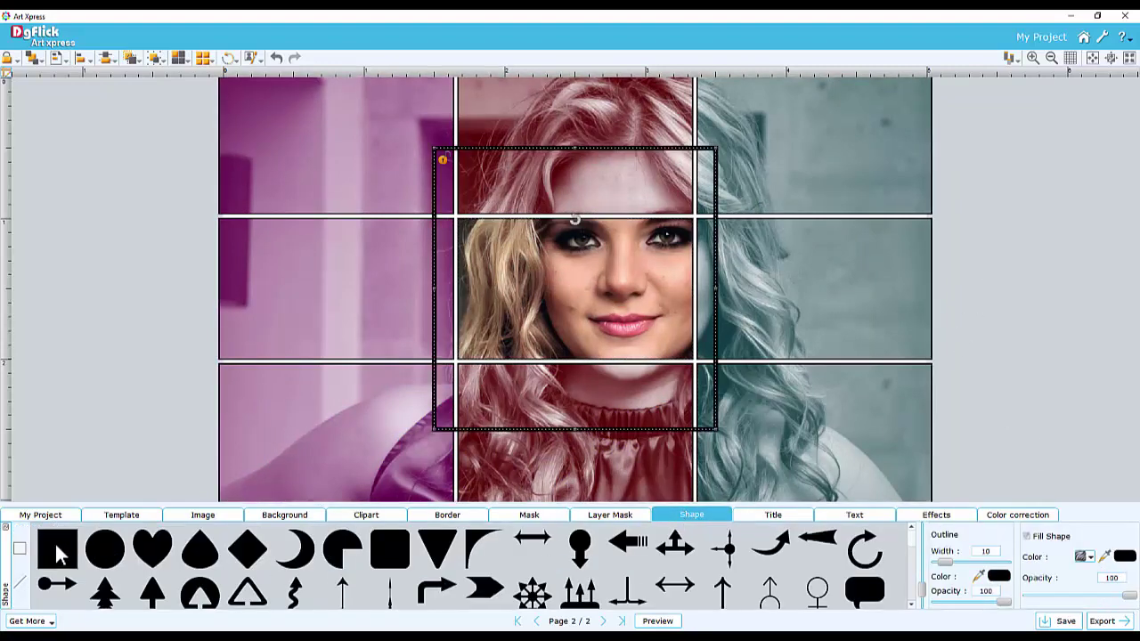
{"action": "left_click_drag", "start_coordinate": [651, 177], "coordinate": [427, 103]}
{"action": "left_click_drag", "start_coordinate": [501, 364], "coordinate": [456, 301]}
{"action": "left_click_drag", "start_coordinate": [338, 300], "coordinate": [356, 501]}
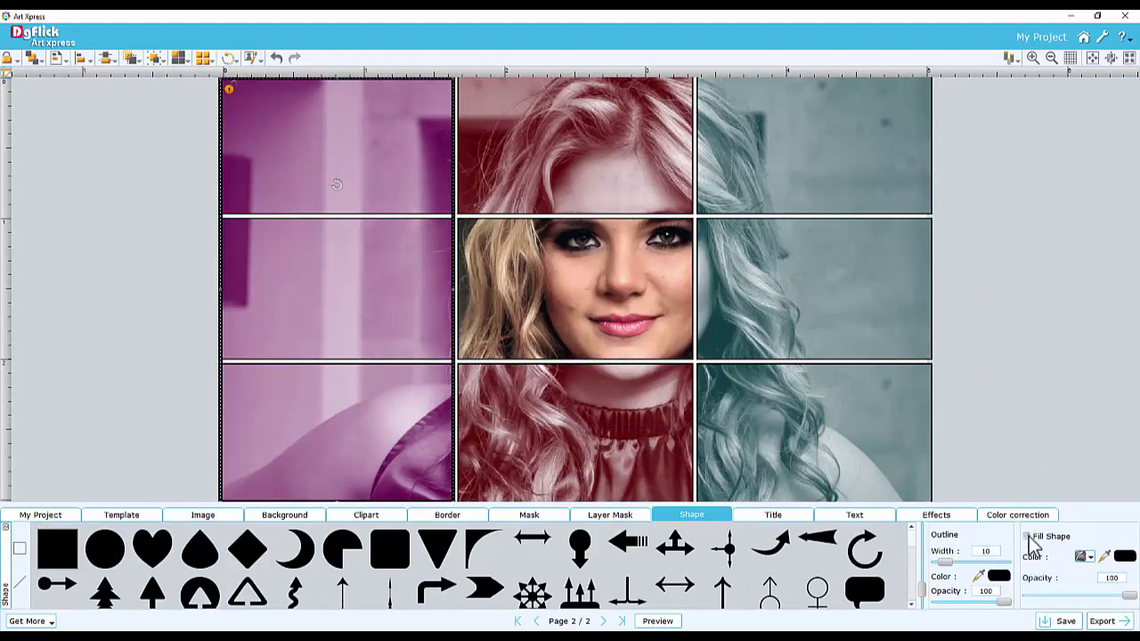
Fill the rectangle over the left column with black at 68 opacity and set its outline width to 0
{"action": "left_click", "coordinate": [1028, 537]}
{"action": "left_click_drag", "start_coordinate": [1127, 595], "coordinate": [1102, 596]}
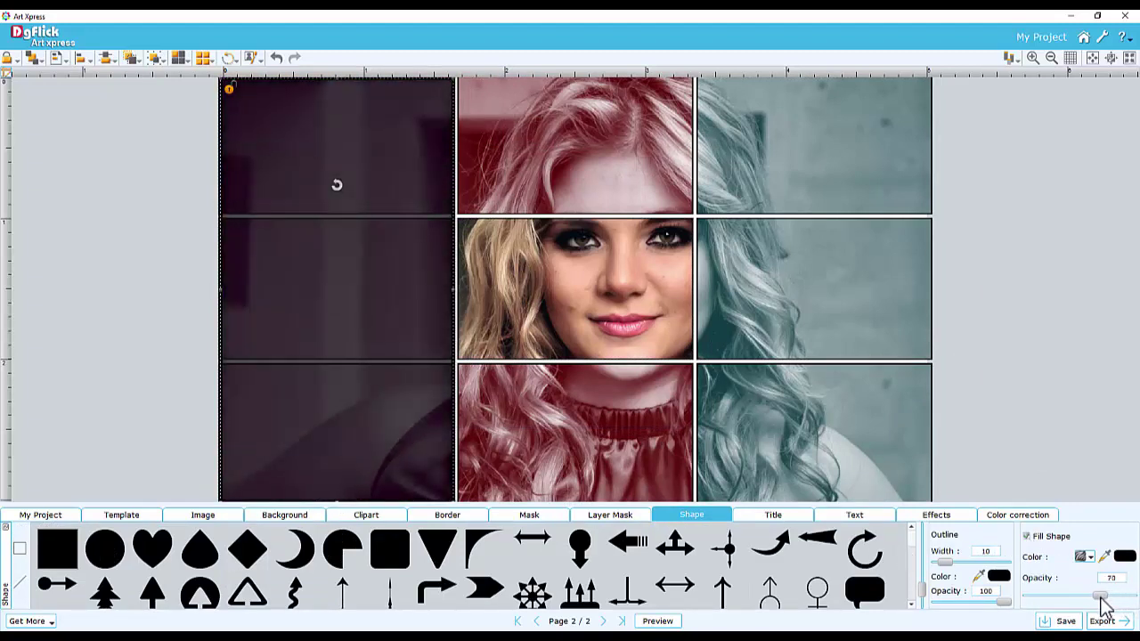
{"action": "left_click_drag", "start_coordinate": [946, 563], "coordinate": [927, 564]}
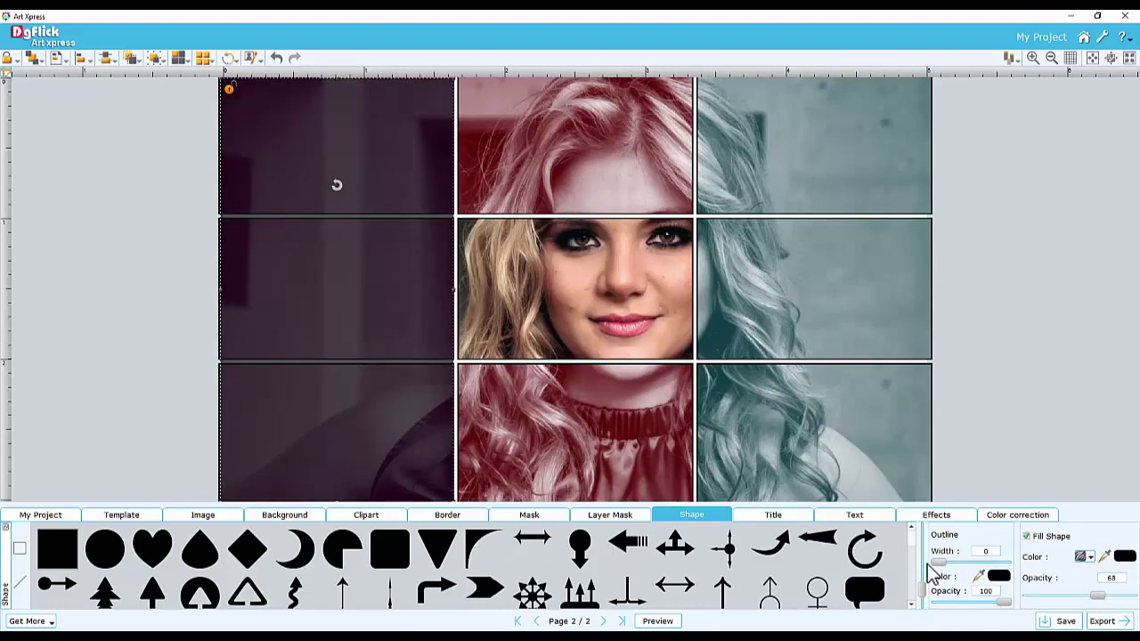
Insert the cosmetics image in the lower part of the dark column and the new-logo-copy logo at its top
{"action": "left_click", "coordinate": [205, 514]}
{"action": "left_click_drag", "start_coordinate": [189, 574], "coordinate": [393, 390]}
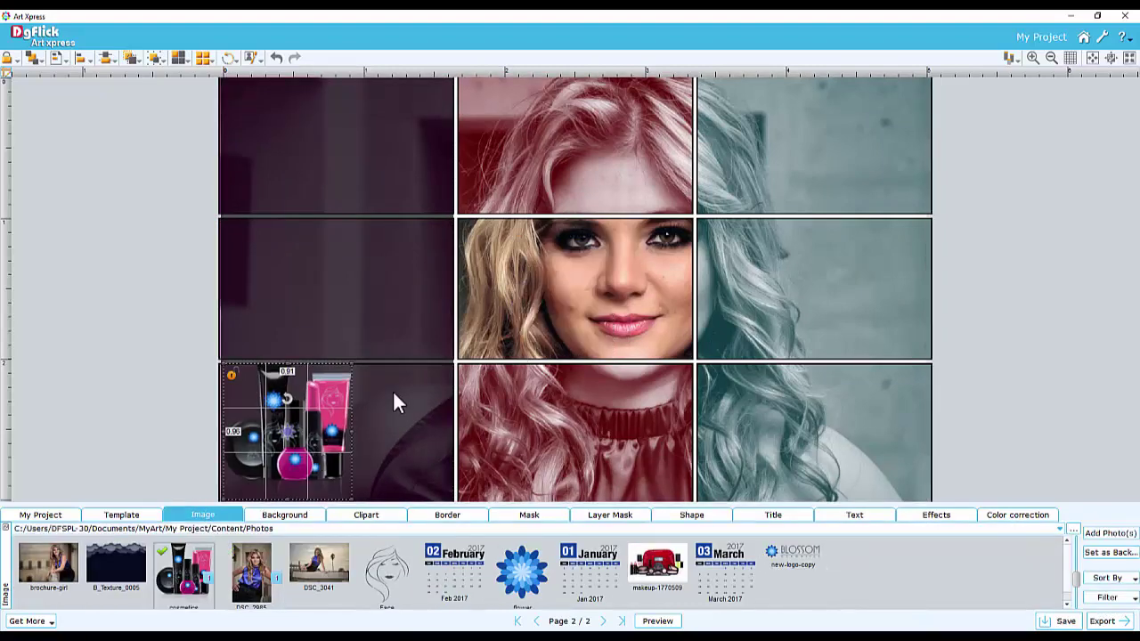
{"action": "left_click_drag", "start_coordinate": [792, 557], "coordinate": [371, 172]}
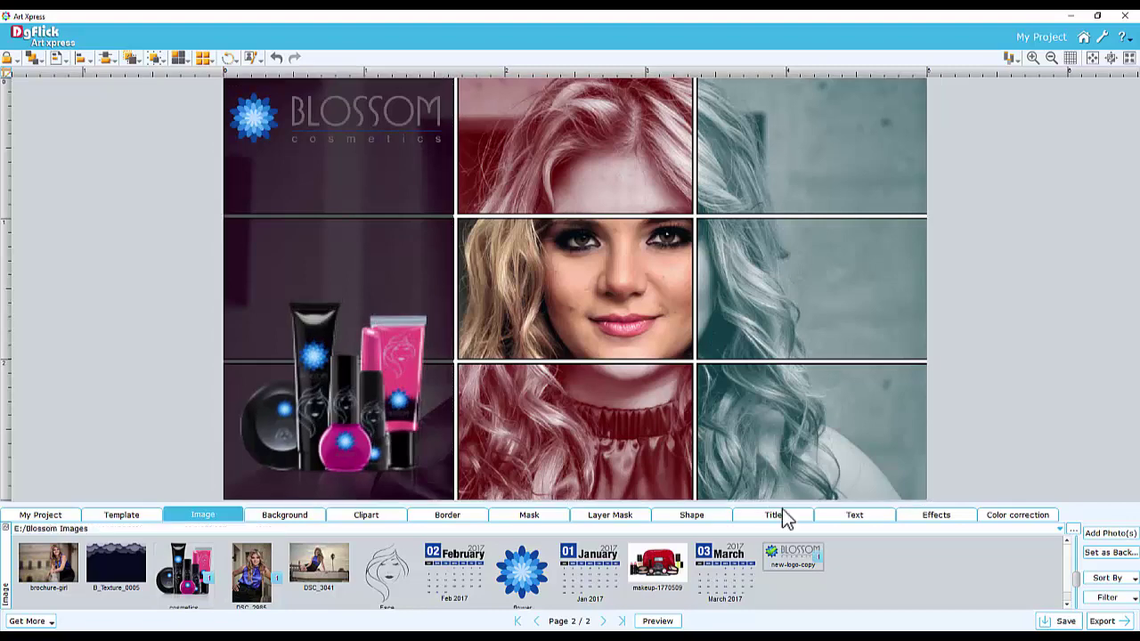
Give the "up to" title a white background, rotate it to vertical and move it below the logo
{"action": "left_click", "coordinate": [773, 515]}
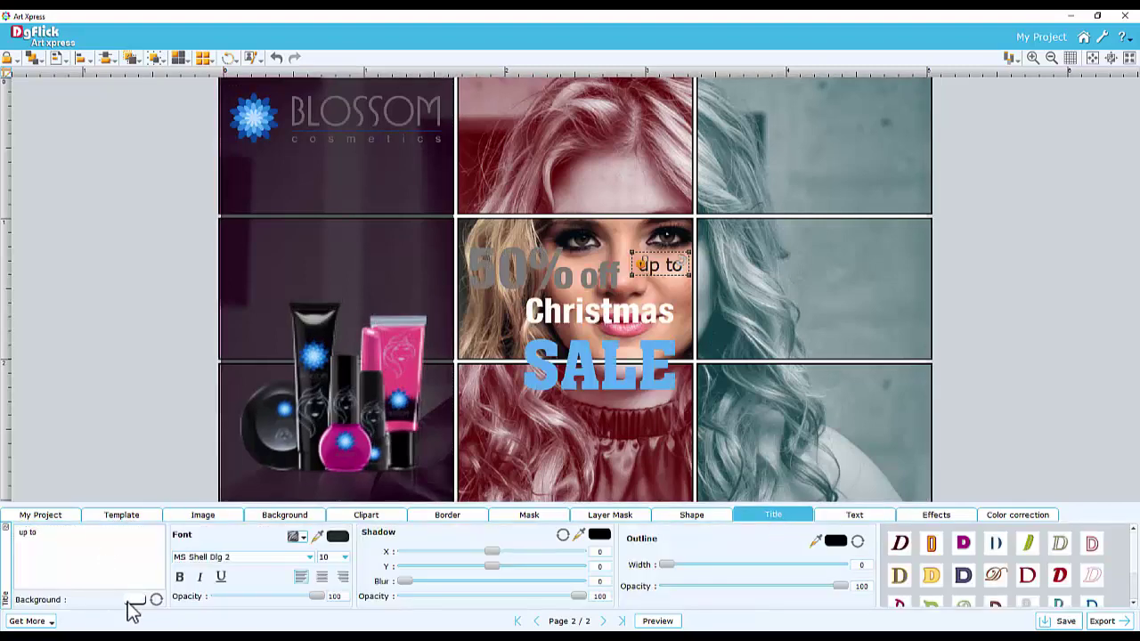
{"action": "left_click", "coordinate": [130, 600]}
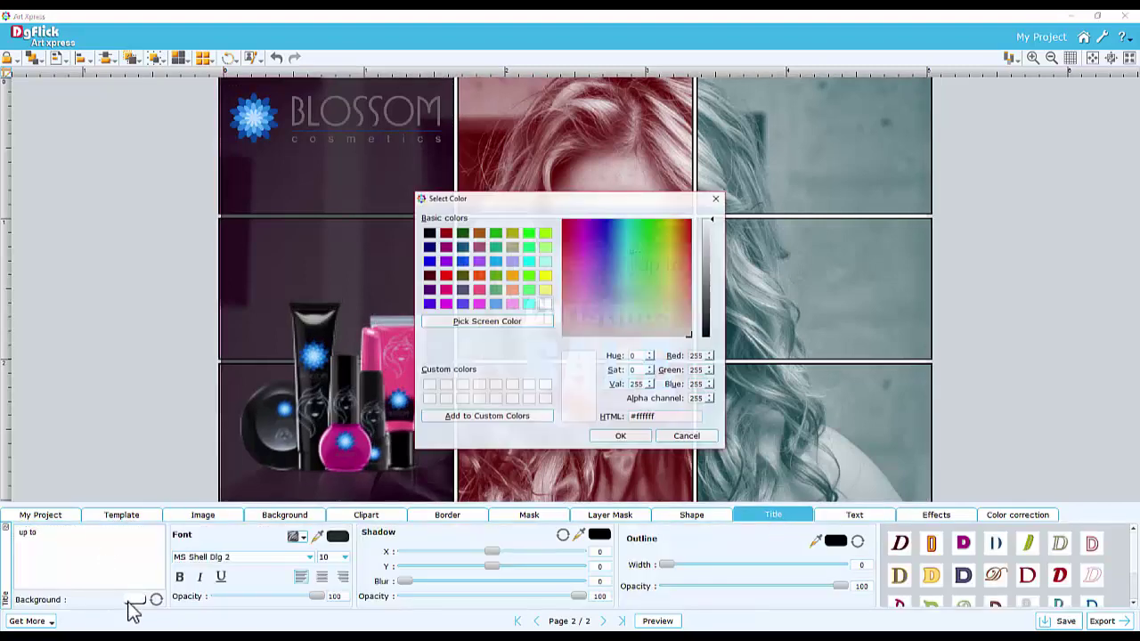
{"action": "left_click", "coordinate": [621, 437]}
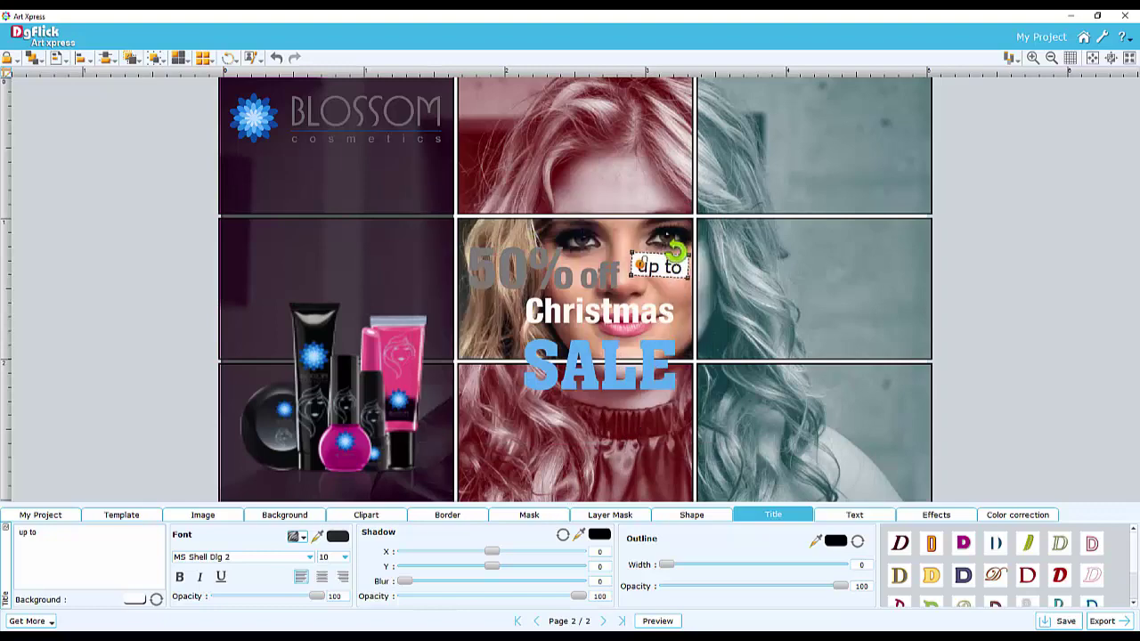
{"action": "left_click_drag", "start_coordinate": [681, 257], "coordinate": [260, 190]}
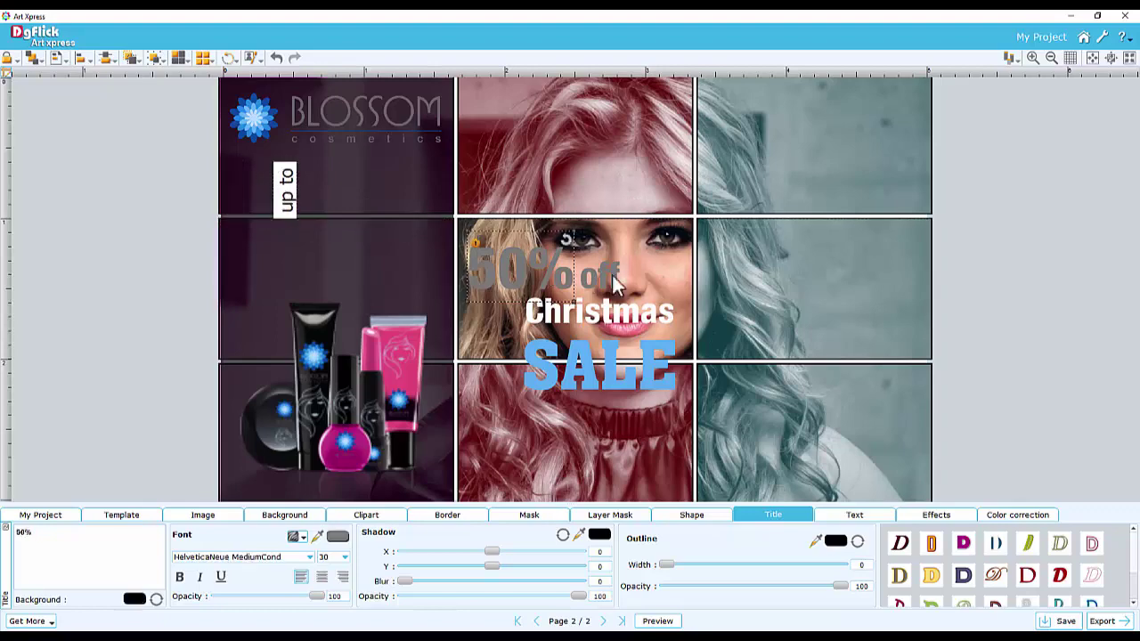
Stack the "50% off", "Christmas" and "SALE" titles under the logo in the dark column, with "up to" beside "50%"
{"action": "left_click_drag", "start_coordinate": [612, 275], "coordinate": [421, 196]}
{"action": "left_click_drag", "start_coordinate": [591, 372], "coordinate": [340, 287]}
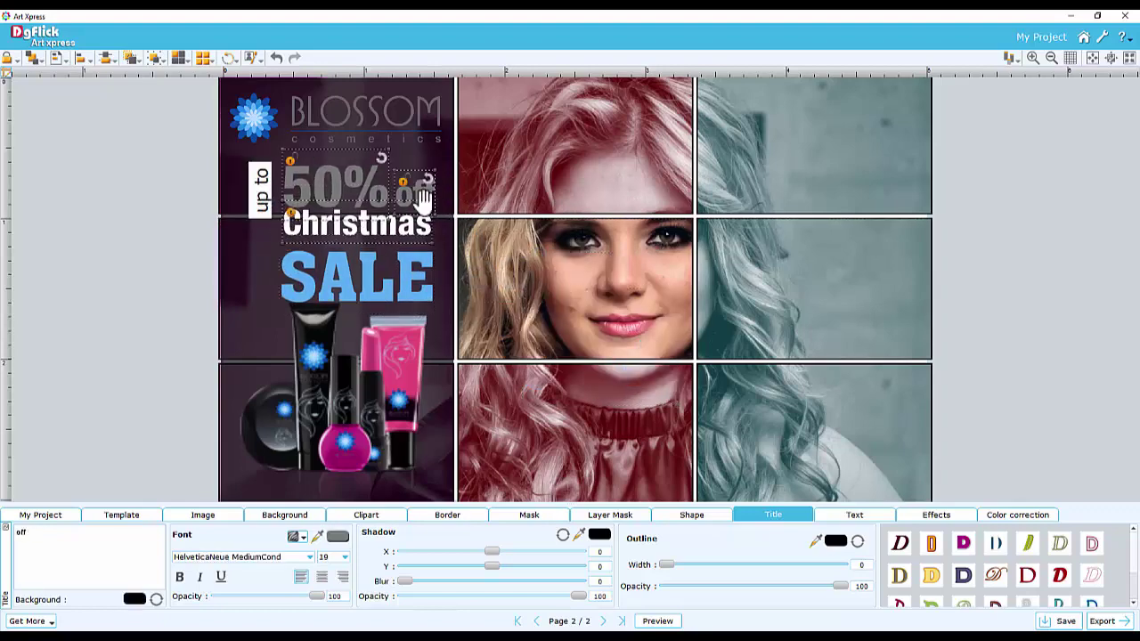
{"action": "left_click", "coordinate": [263, 194]}
{"action": "left_click_drag", "start_coordinate": [357, 216], "coordinate": [357, 220]}
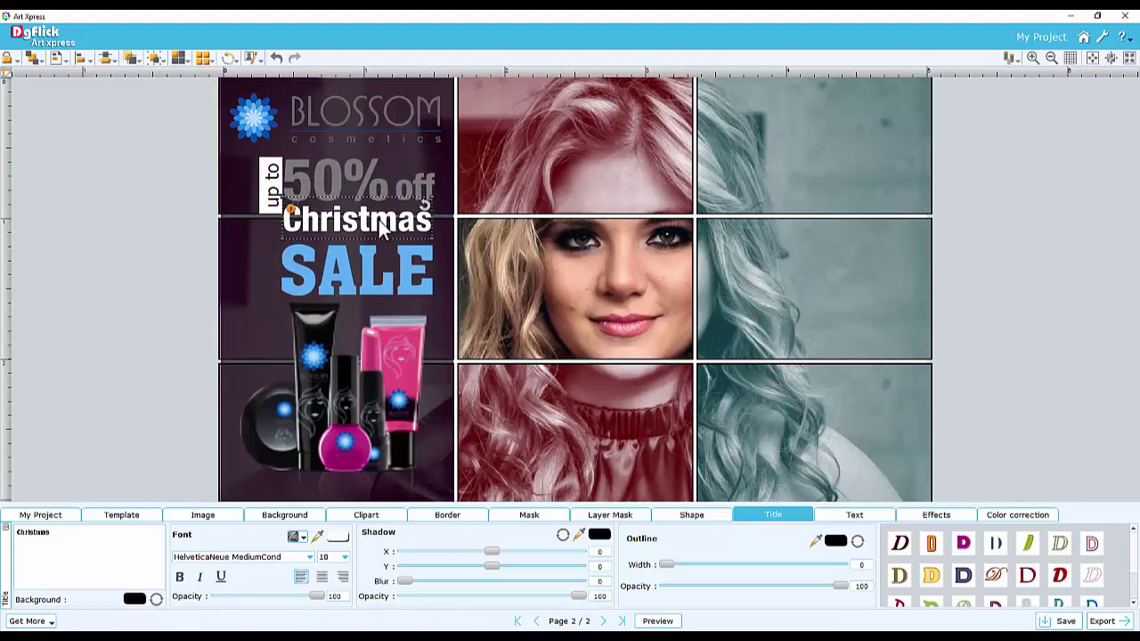
{"action": "left_click_drag", "start_coordinate": [366, 278], "coordinate": [366, 273]}
Shrink the cosmetics image to about 1.20 x 1.27 inches and reposition it below the "SALE" title
{"action": "left_click", "coordinate": [378, 375]}
{"action": "left_click_drag", "start_coordinate": [431, 298], "coordinate": [425, 306]}
{"action": "left_click_drag", "start_coordinate": [381, 381], "coordinate": [382, 386]}
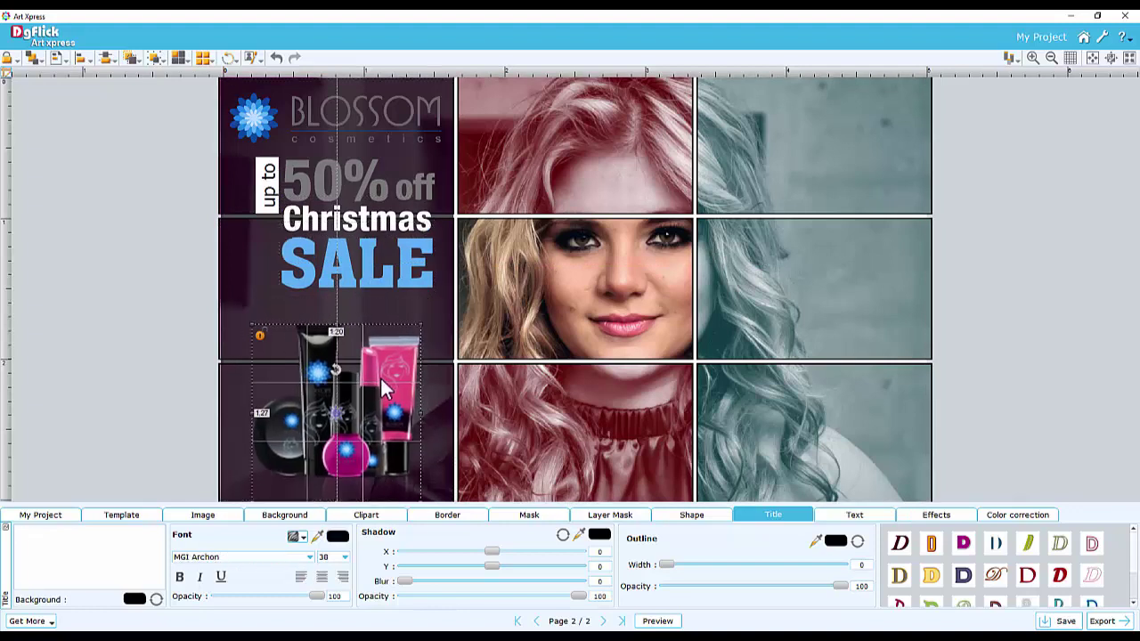
Select all the sale titles together and shift them slightly down and left, between the logo and the cosmetics image
{"action": "left_click", "coordinate": [365, 267]}
{"action": "left_click", "coordinate": [369, 221], "text": "ctrl"}
{"action": "left_click", "coordinate": [356, 185], "text": "ctrl"}
{"action": "left_click", "coordinate": [419, 189], "text": "ctrl"}
{"action": "left_click_drag", "start_coordinate": [271, 174], "coordinate": [264, 187]}
{"action": "left_click", "coordinate": [524, 322]}
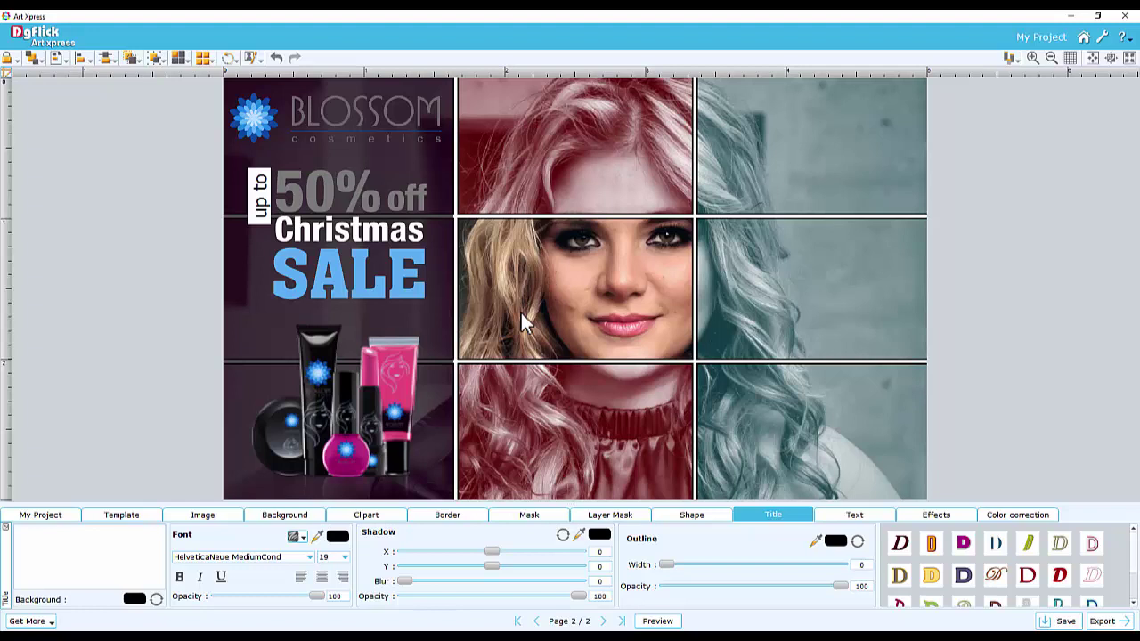
Add a third page of 851 x 315 pixels at 300 DPI to the project and open it
{"action": "left_click", "coordinate": [57, 520]}
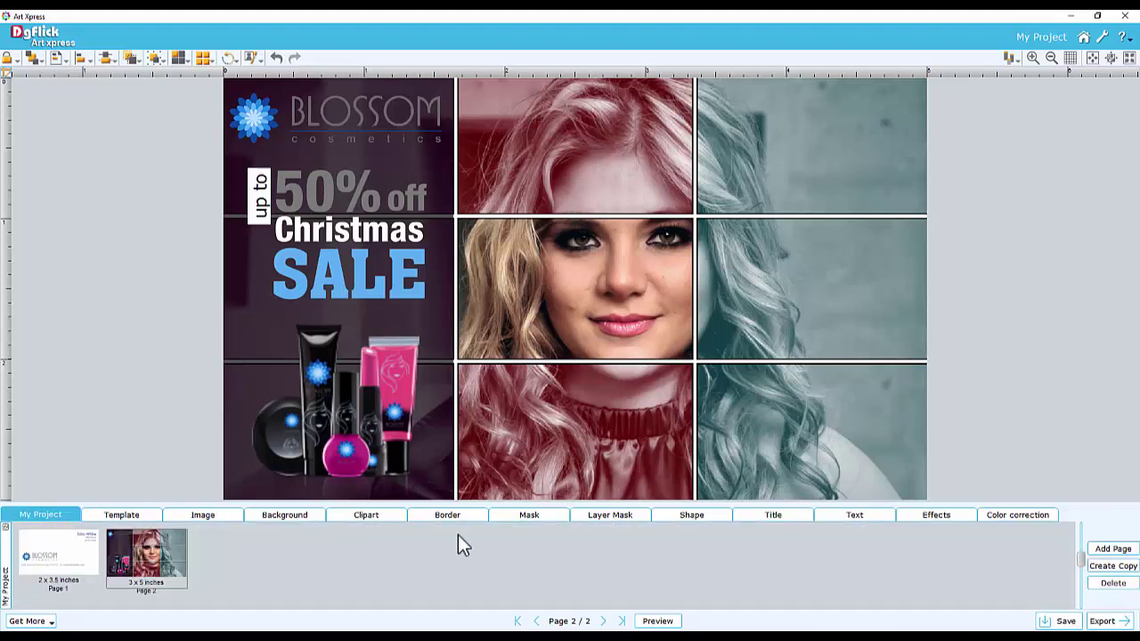
{"action": "left_click", "coordinate": [1112, 550]}
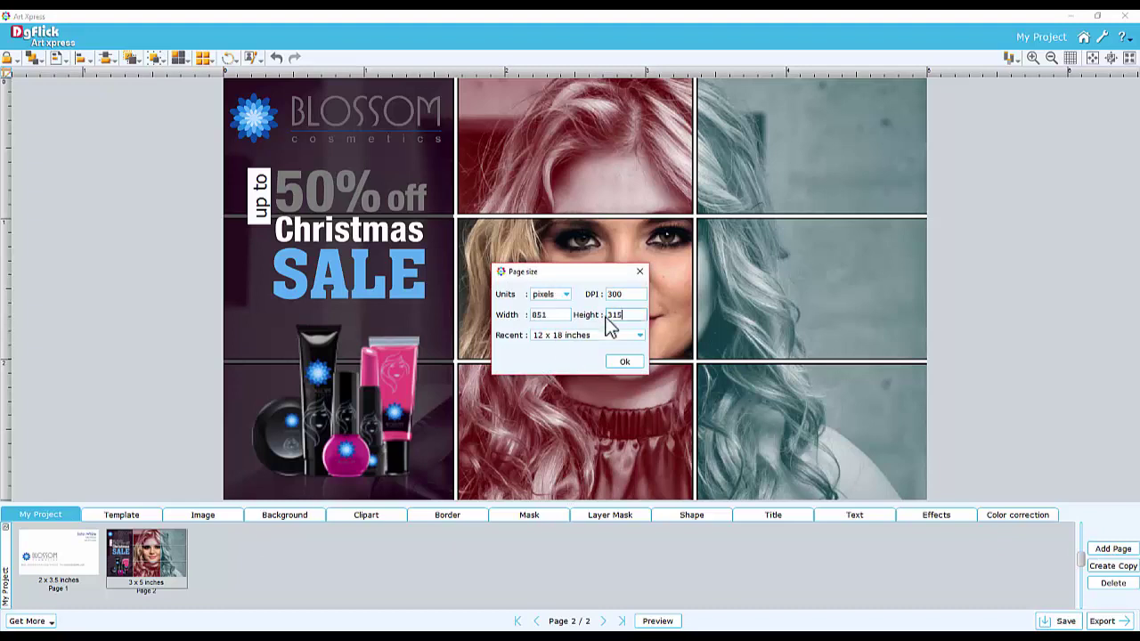
{"action": "left_click", "coordinate": [624, 362]}
{"action": "left_click", "coordinate": [251, 547]}
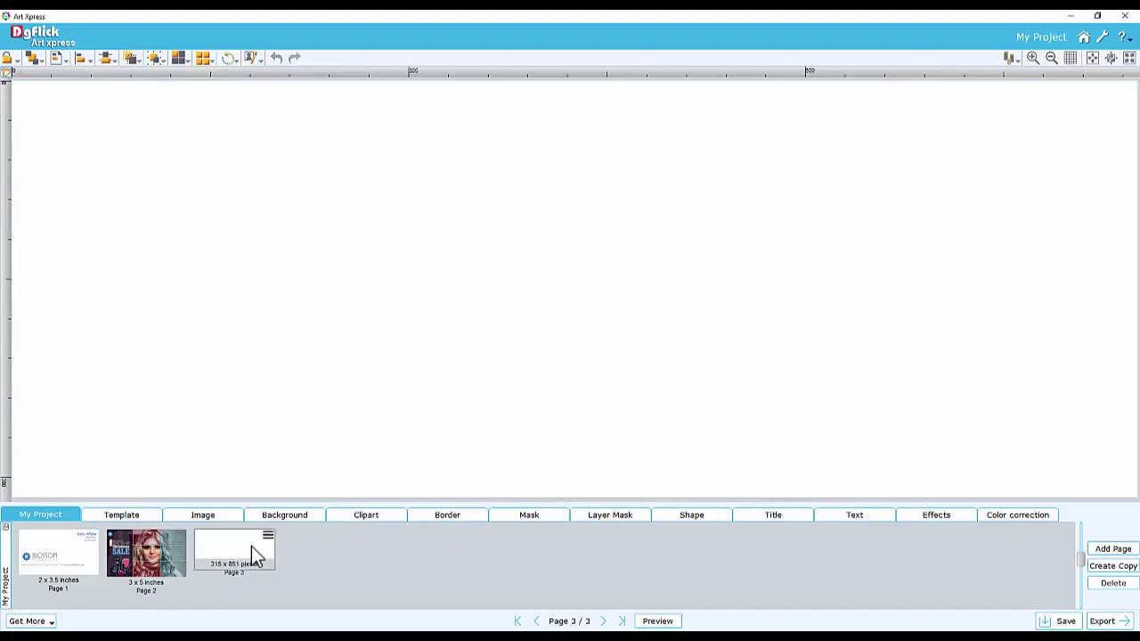
Browse the Creative and Dots backgrounds, and apply the solid color #4b50ad as the page background instead
{"action": "left_click", "coordinate": [285, 515]}
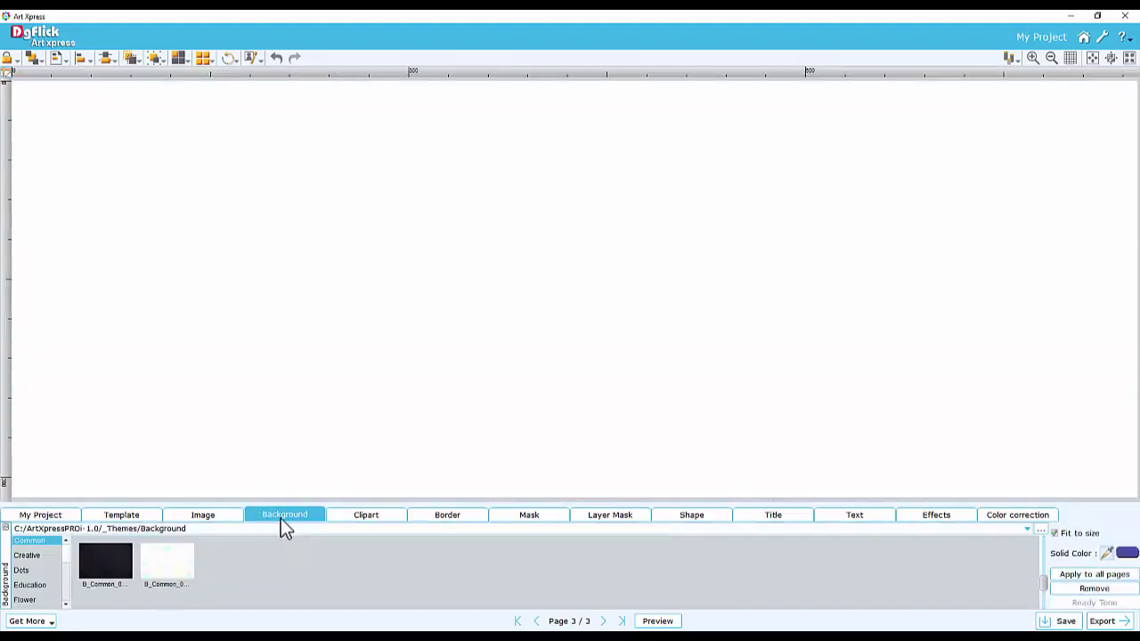
{"action": "left_click", "coordinate": [27, 556]}
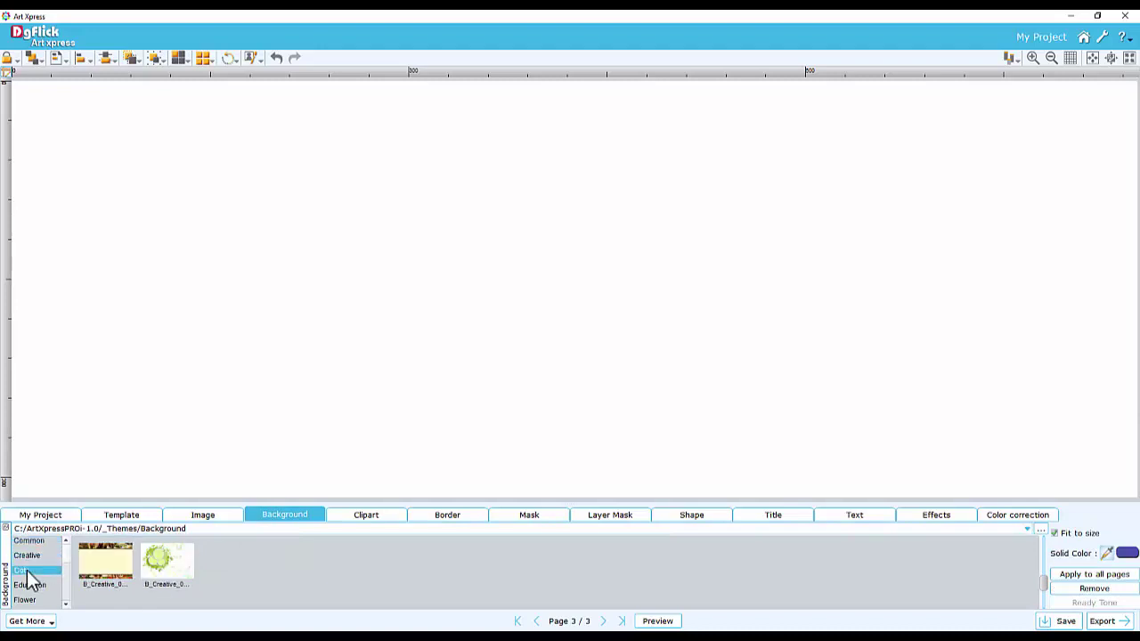
{"action": "left_click", "coordinate": [27, 571]}
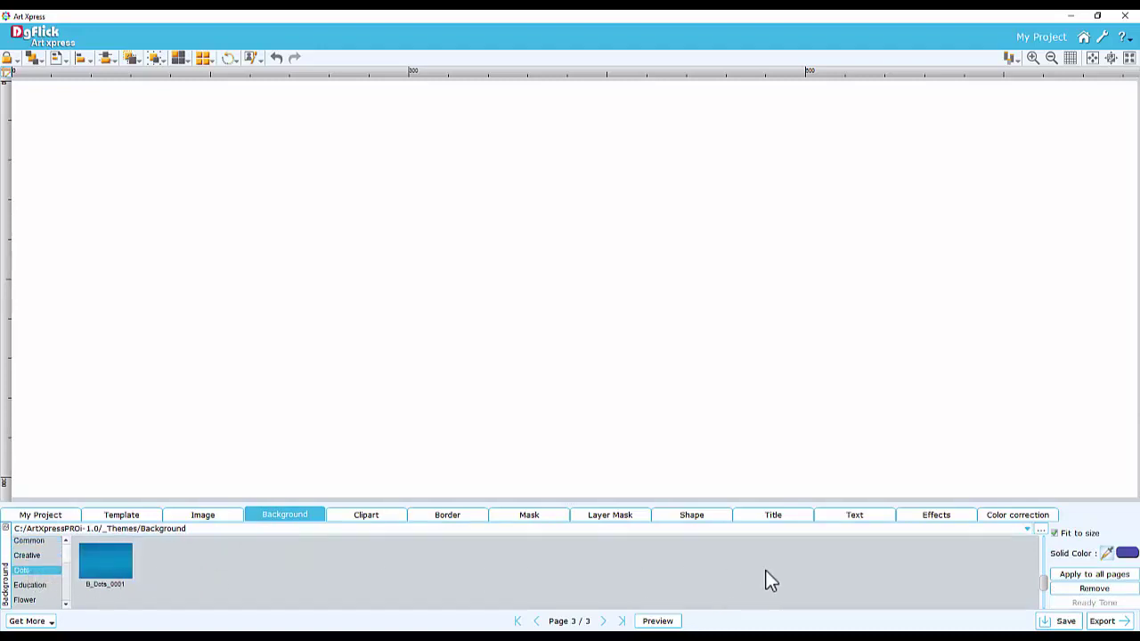
{"action": "left_click", "coordinate": [1127, 553]}
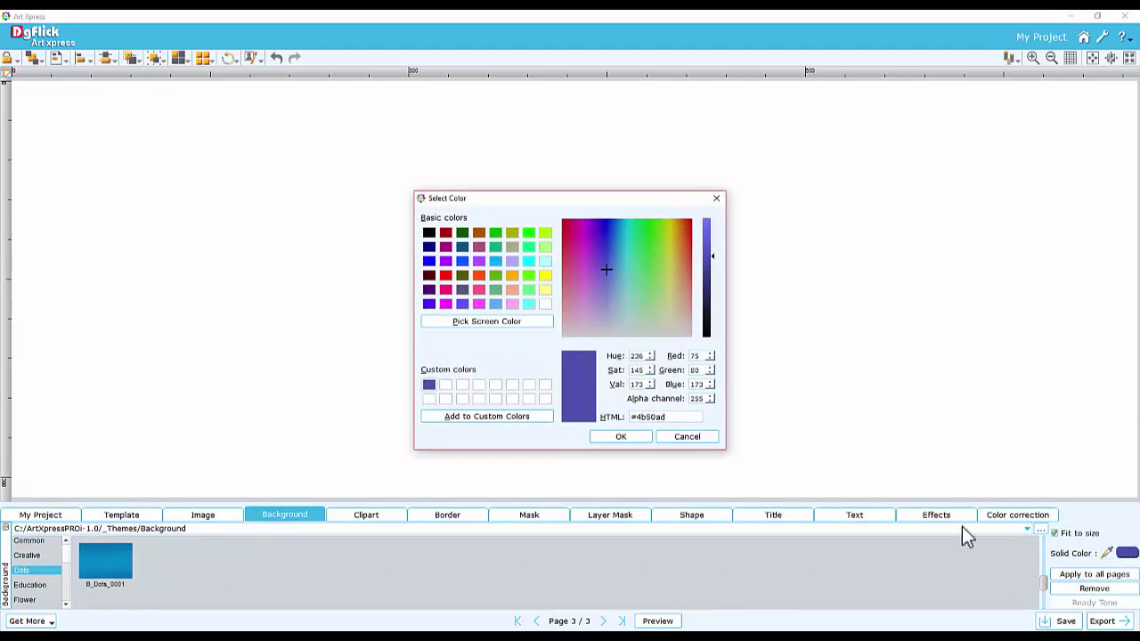
{"action": "left_click", "coordinate": [624, 439]}
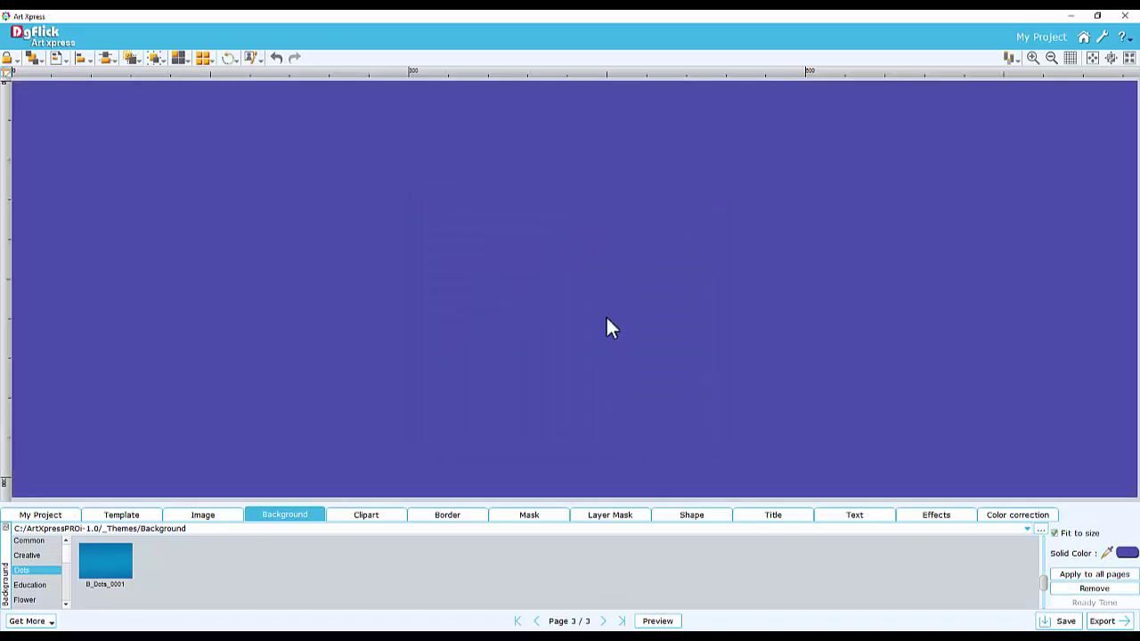
Insert the brochure-girl photo and fit it to the page height against the right edge of the page
{"action": "left_click", "coordinate": [223, 516]}
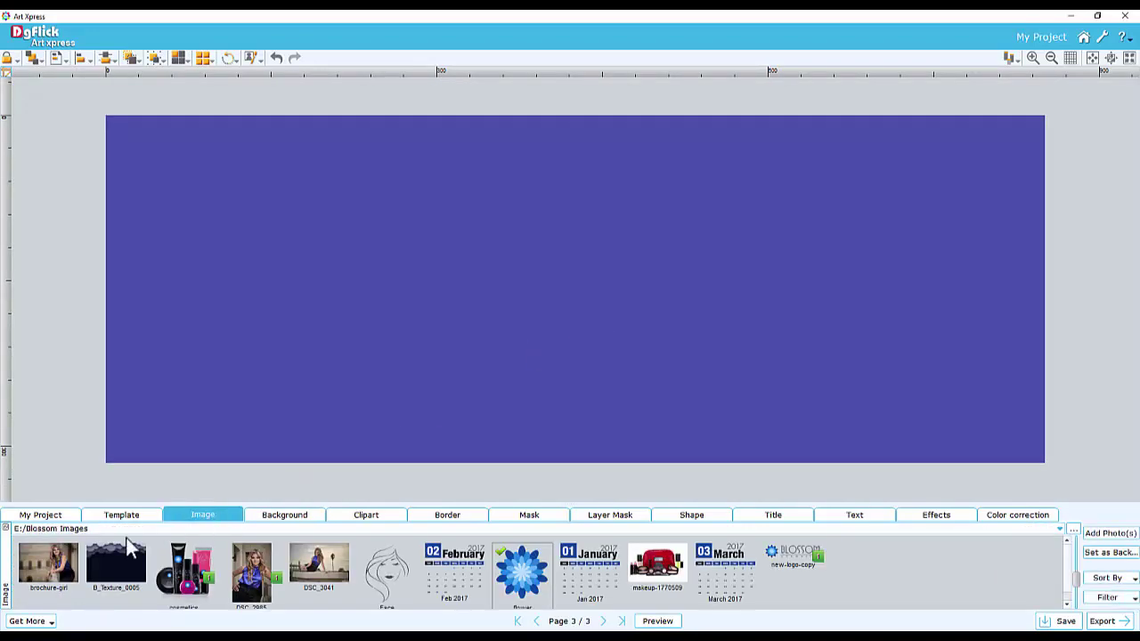
{"action": "double_click", "coordinate": [32, 553]}
{"action": "left_click_drag", "start_coordinate": [570, 331], "coordinate": [735, 290]}
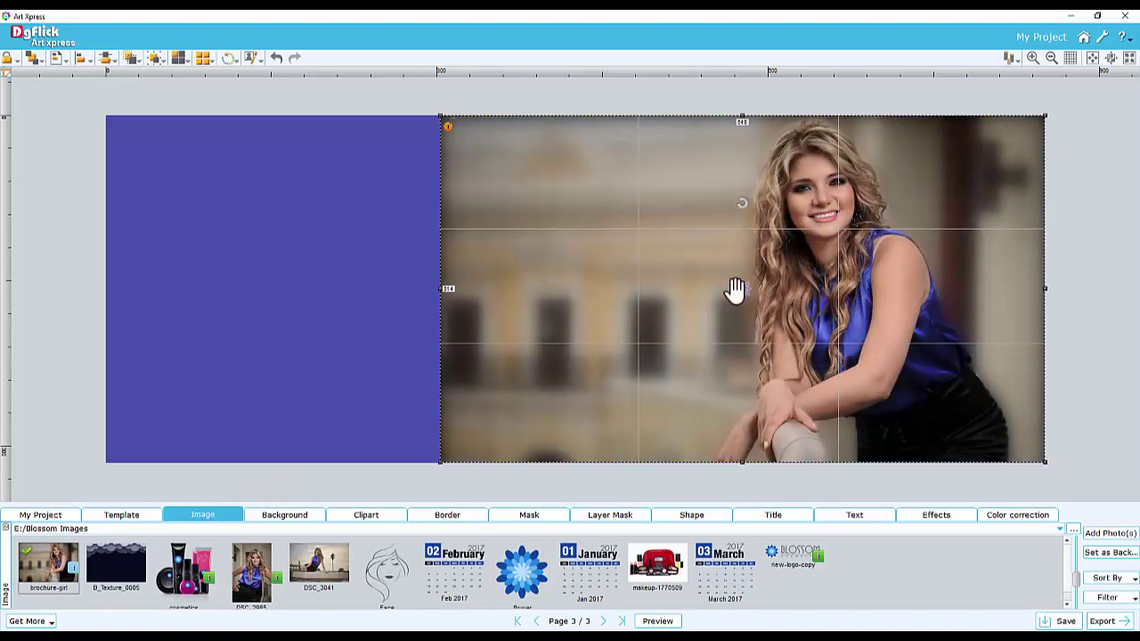
Erase the photo's left edge into a ragged transition with the rough vertical-stroke layer mask brush at a reduced size
{"action": "left_click", "coordinate": [612, 517]}
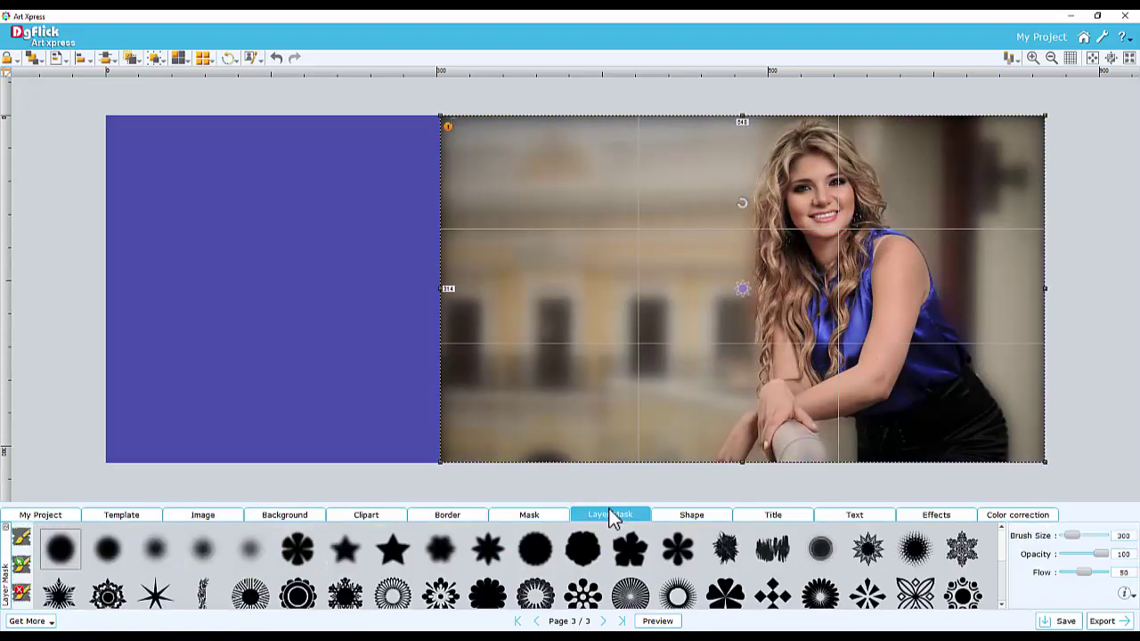
{"action": "left_click", "coordinate": [773, 549]}
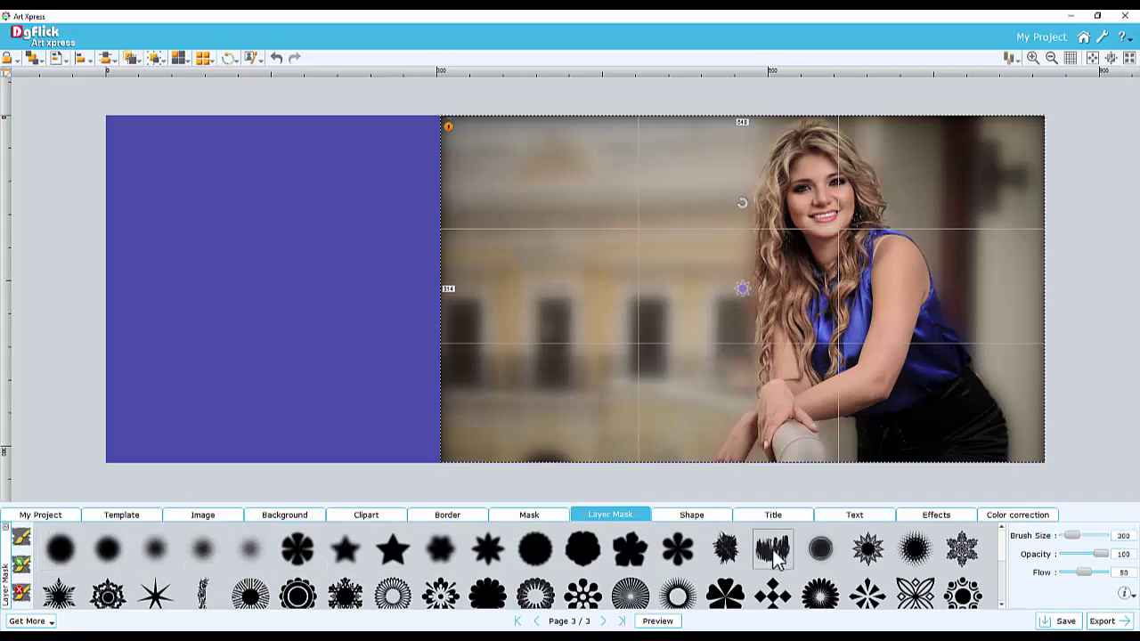
{"action": "left_click_drag", "start_coordinate": [1076, 539], "coordinate": [1067, 537]}
{"action": "mouse_move", "coordinate": [584, 134]}
{"action": "left_mouse_down"}
{"action": "mouse_move", "coordinate": [474, 249]}
{"action": "mouse_move", "coordinate": [591, 116]}
{"action": "mouse_move", "coordinate": [535, 418]}
{"action": "mouse_move", "coordinate": [597, 125]}
{"action": "mouse_move", "coordinate": [537, 339]}
{"action": "mouse_move", "coordinate": [628, 125]}
{"action": "mouse_move", "coordinate": [558, 446]}
{"action": "mouse_move", "coordinate": [605, 169]}
{"action": "mouse_move", "coordinate": [628, 143]}
{"action": "left_mouse_up"}
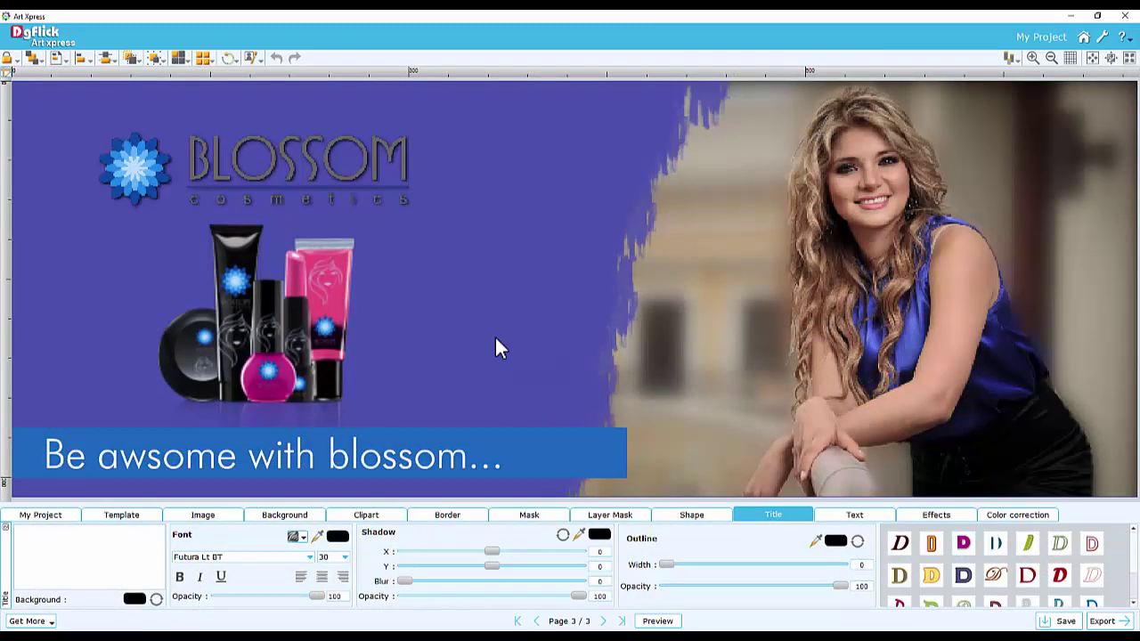
Add a blank fourth page to the project and bring up the project's photos for it
{"action": "left_click", "coordinate": [49, 515]}
{"action": "left_click", "coordinate": [1114, 549]}
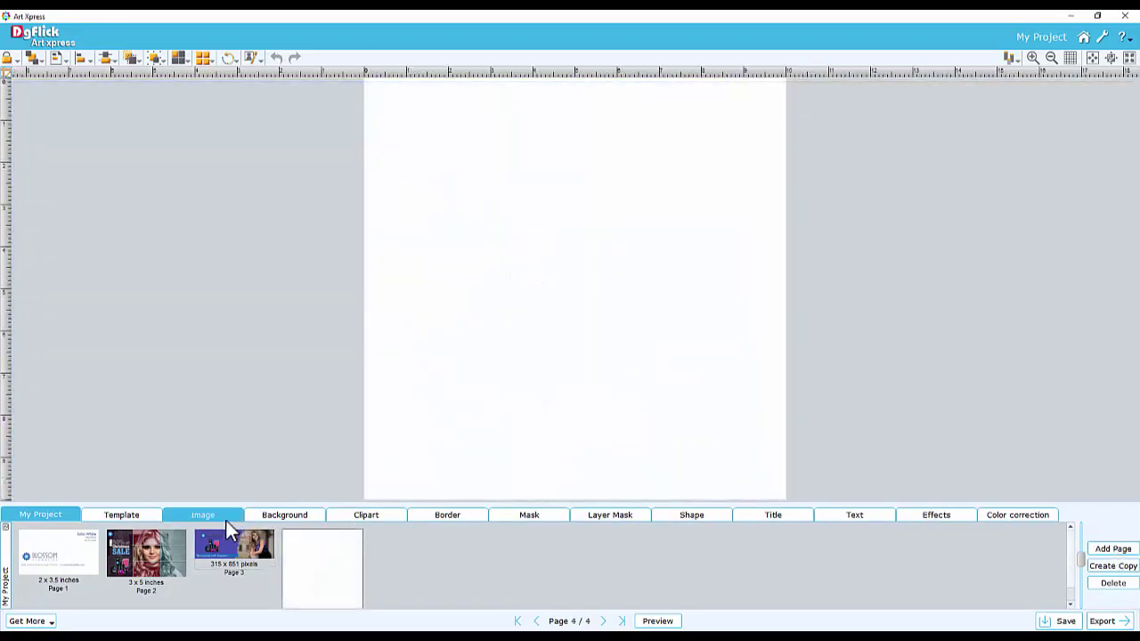
{"action": "left_click", "coordinate": [226, 520]}
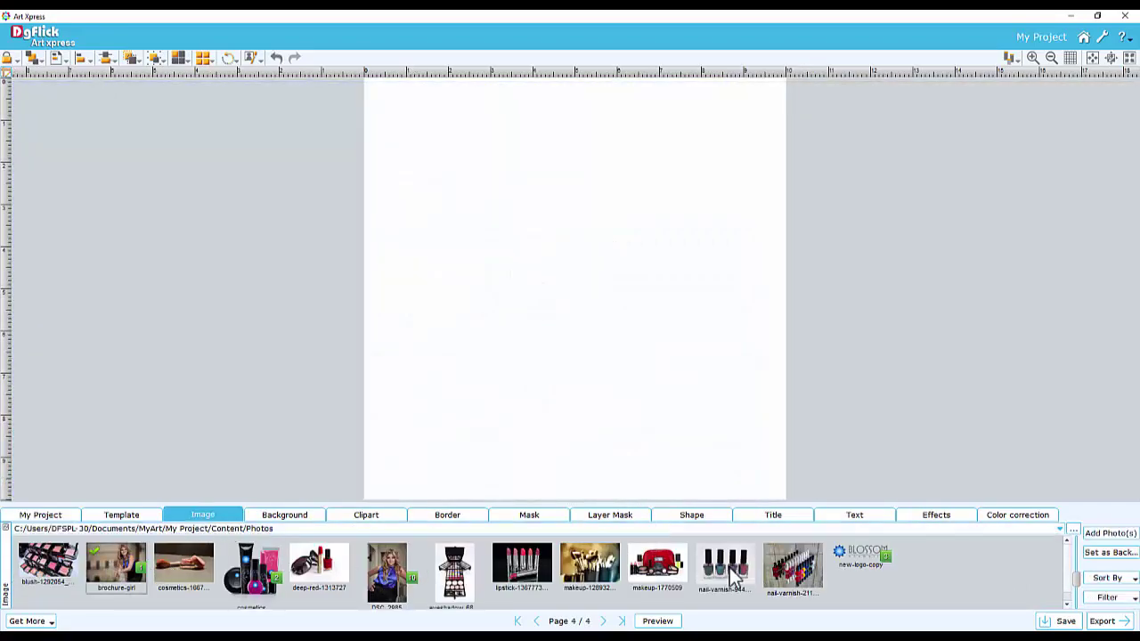
Set the brochure-girl photo as the fourth page's background and shift it slightly left within the page
{"action": "left_click", "coordinate": [1111, 554]}
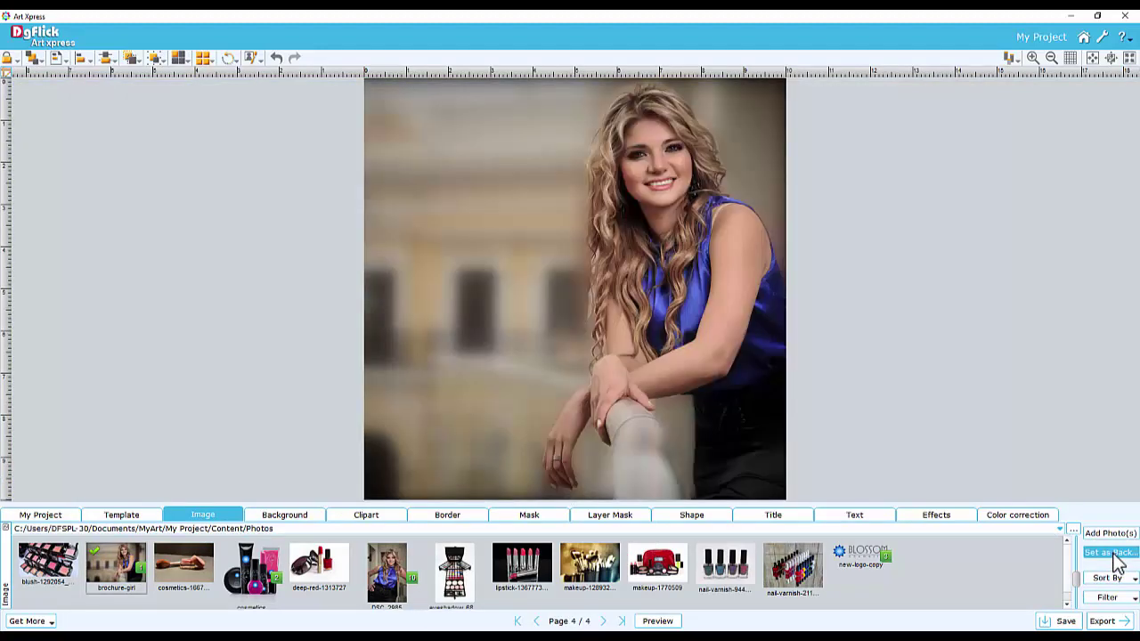
{"action": "left_click", "coordinate": [624, 319]}
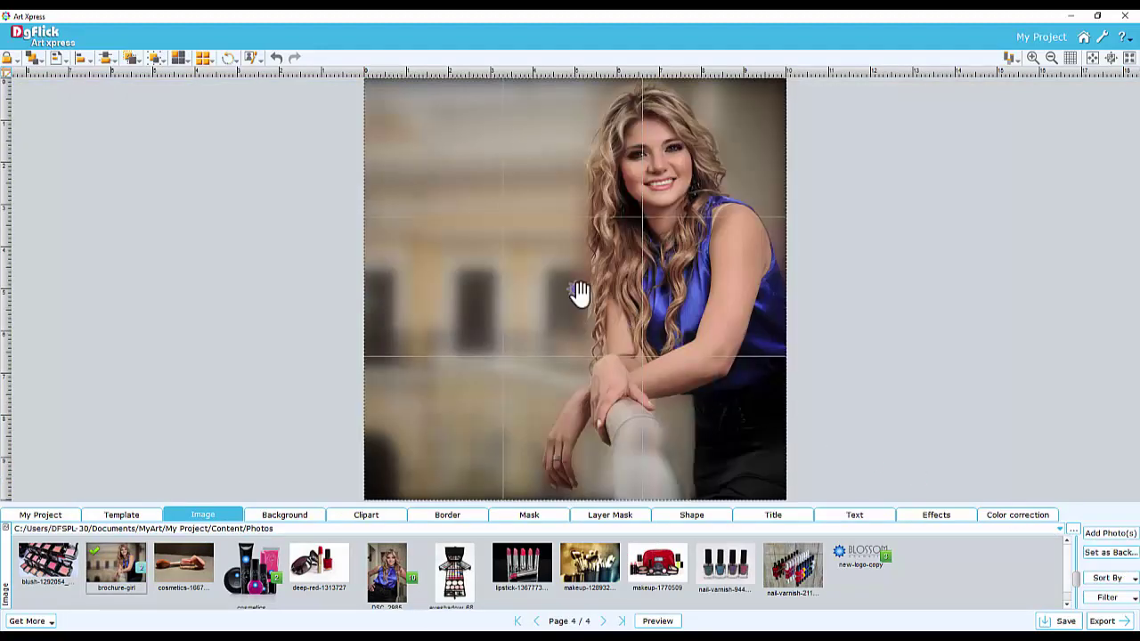
{"action": "left_click_drag", "start_coordinate": [567, 290], "coordinate": [551, 289]}
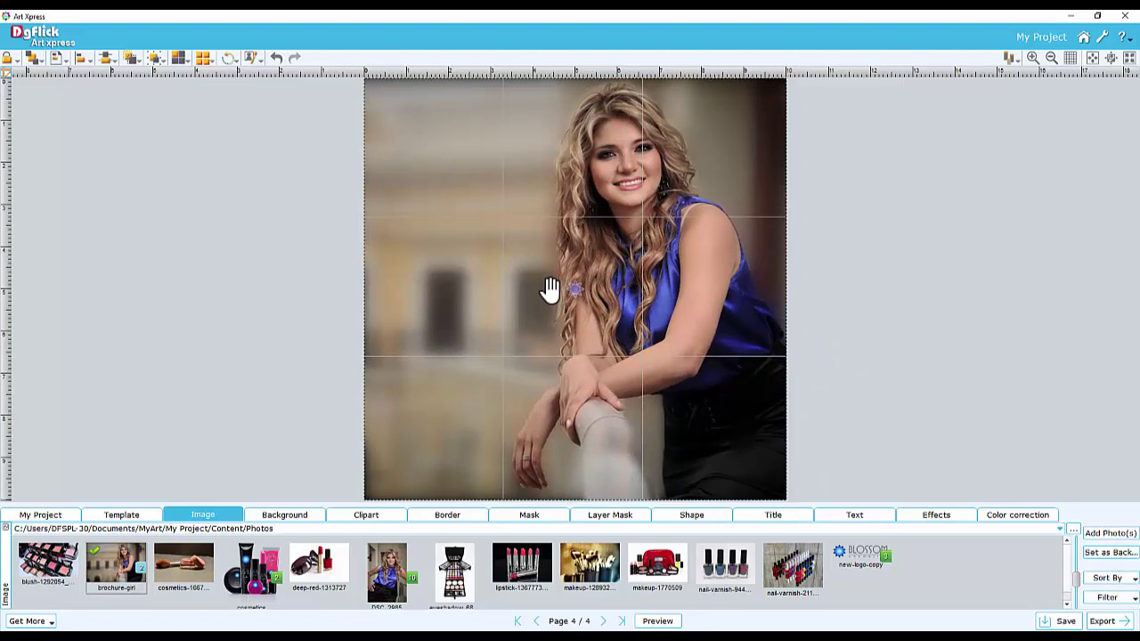
{"action": "left_click", "coordinate": [847, 309]}
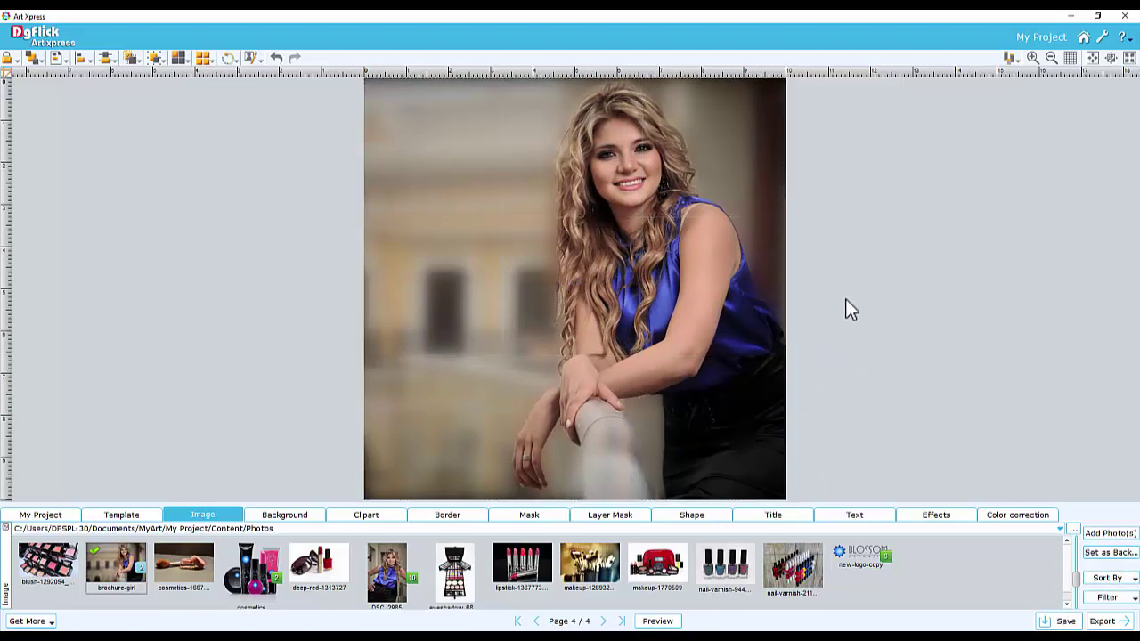
Apply the disc-shaped mask with a centre hole from the Creative masks to the page background
{"action": "left_click", "coordinate": [528, 516]}
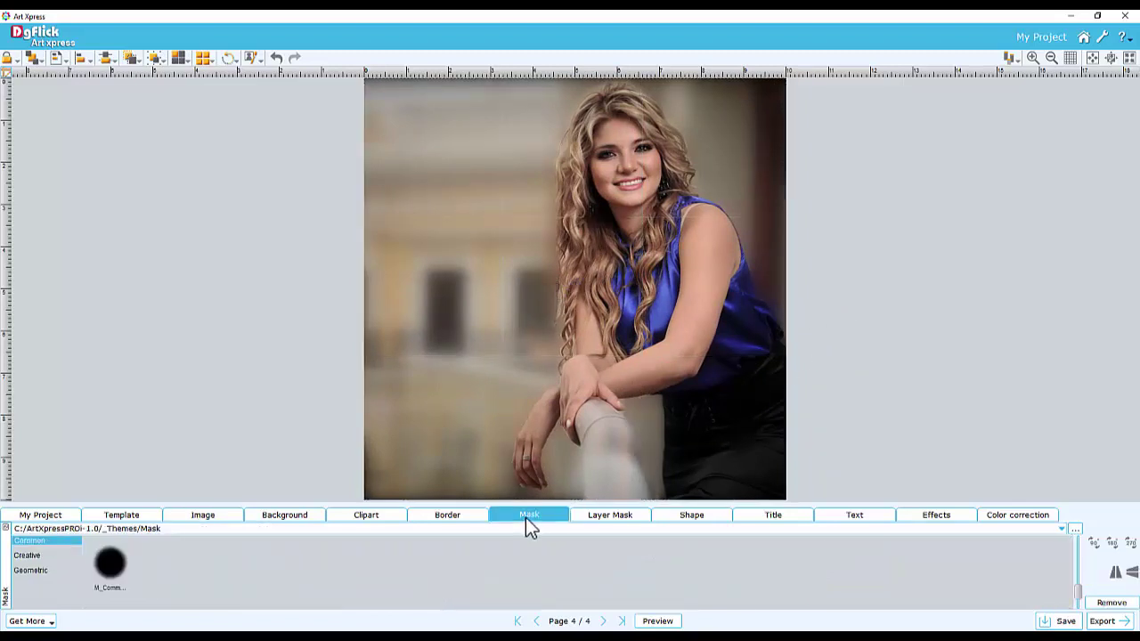
{"action": "left_click", "coordinate": [28, 557]}
{"action": "left_click", "coordinate": [110, 567]}
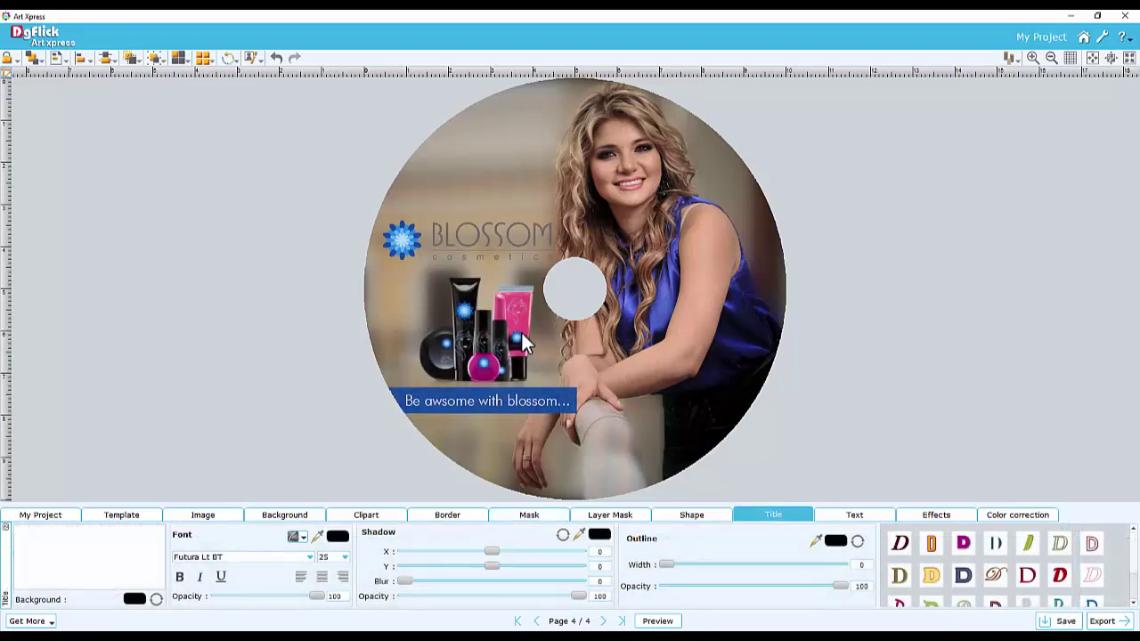
Add a blank 4 x 6 inch fifth page to the project and load the photos from the E:/Product Images folder
{"action": "left_click", "coordinate": [40, 515]}
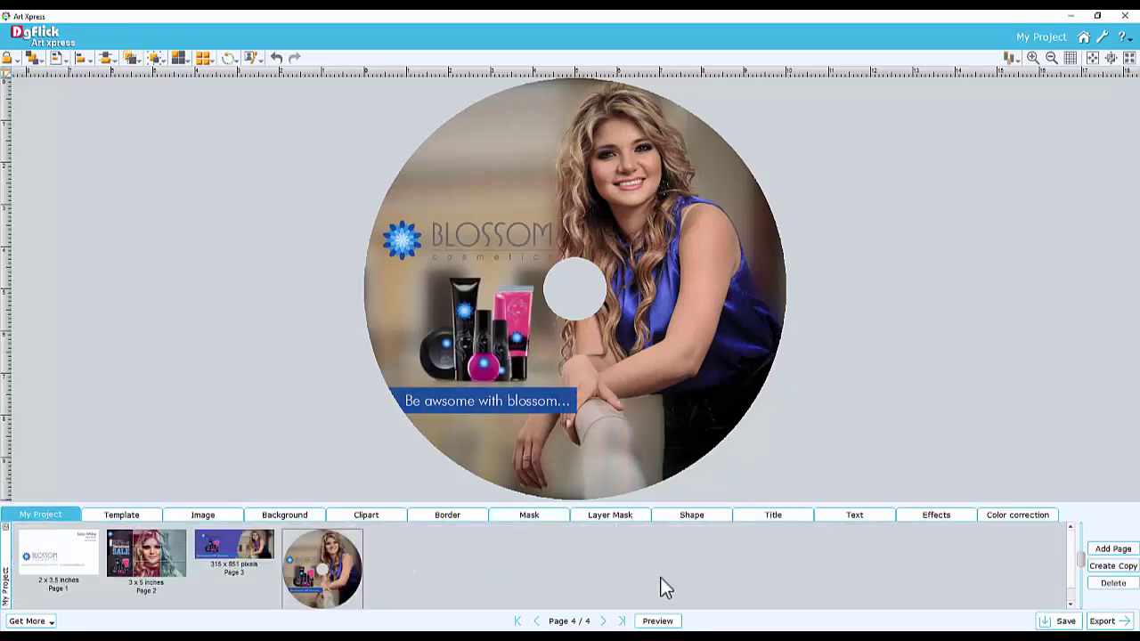
{"action": "left_click", "coordinate": [1113, 548]}
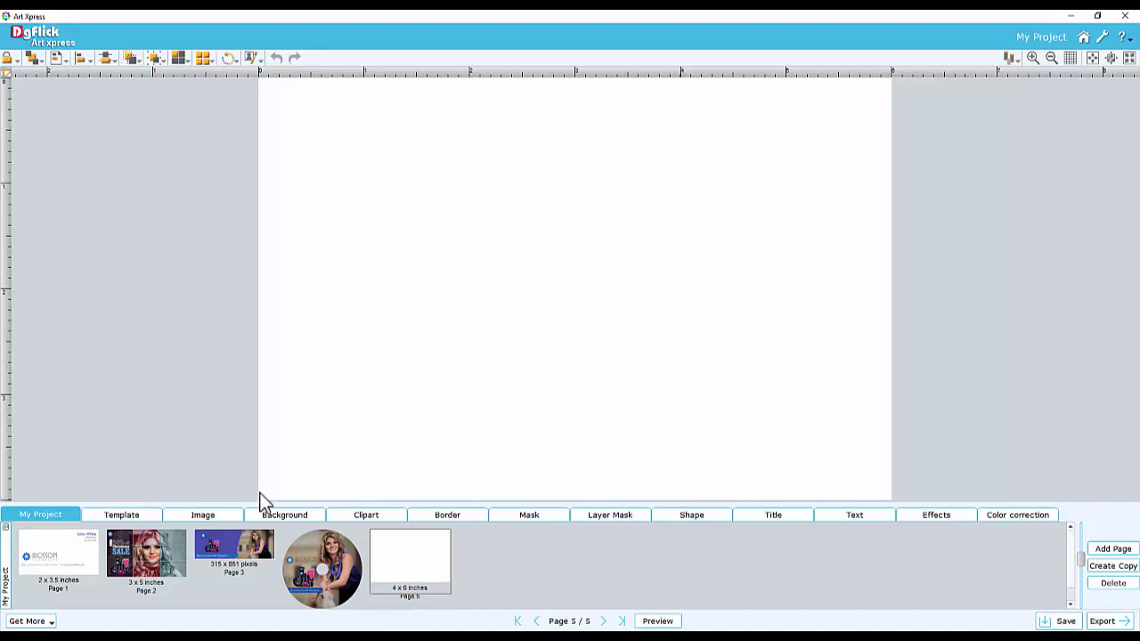
{"action": "left_click", "coordinate": [203, 516]}
{"action": "left_click", "coordinate": [1075, 529]}
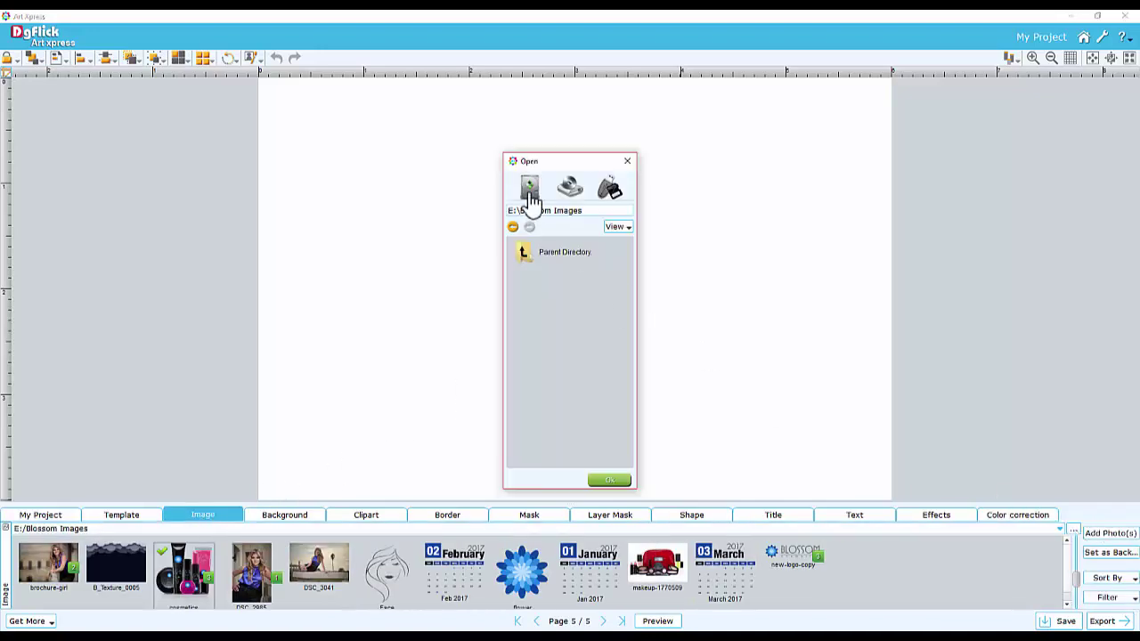
{"action": "left_click", "coordinate": [531, 198]}
{"action": "left_click", "coordinate": [541, 312]}
{"action": "left_click", "coordinate": [567, 400]}
{"action": "left_click", "coordinate": [606, 482]}
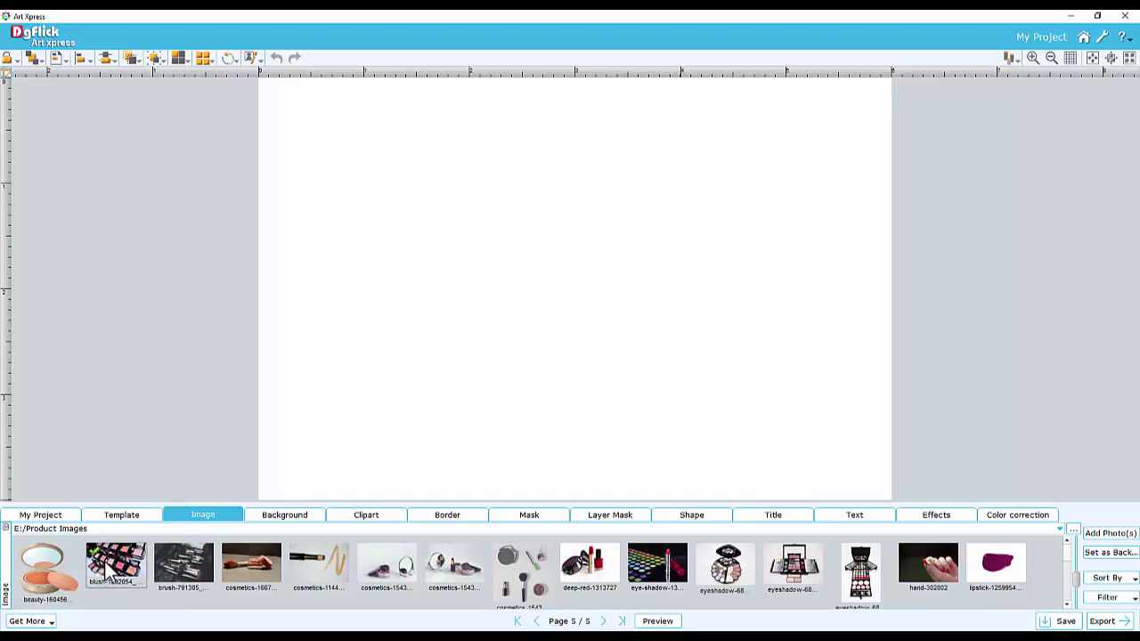
Select the wanted makeup and nail varnish photos, including makeup-1770509, in the Product Images folder and add them to the page
{"action": "scroll", "coordinate": [1066, 564], "scroll_direction": "down", "scroll_amount": 1}
{"action": "scroll", "coordinate": [1069, 575], "scroll_direction": "down", "scroll_amount": 3}
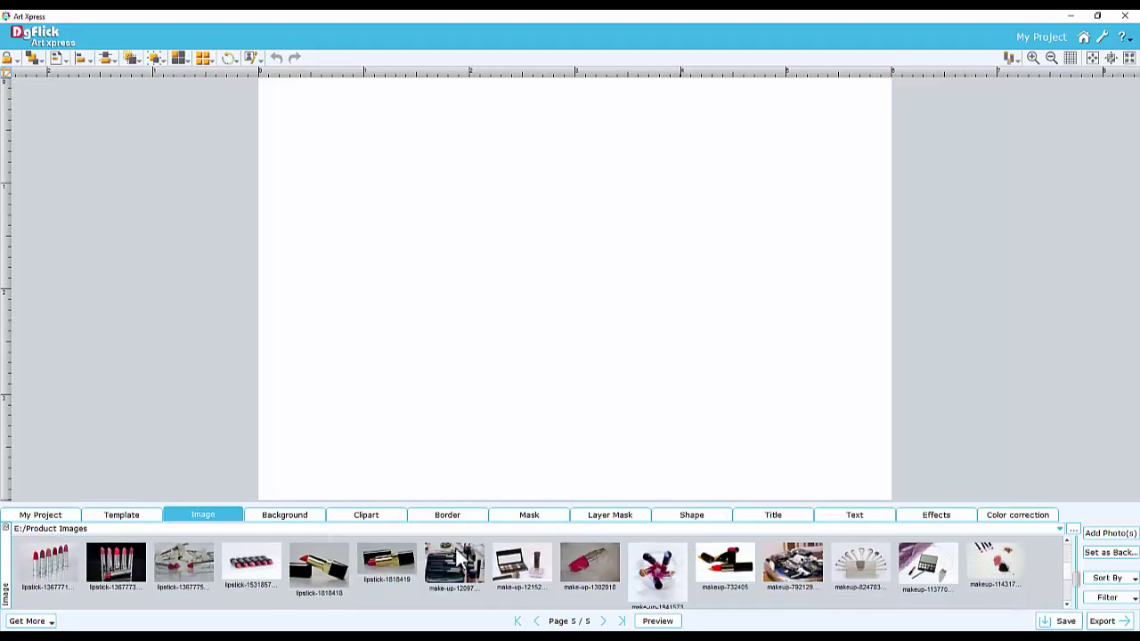
{"action": "scroll", "coordinate": [1072, 584], "scroll_direction": "down", "scroll_amount": 2}
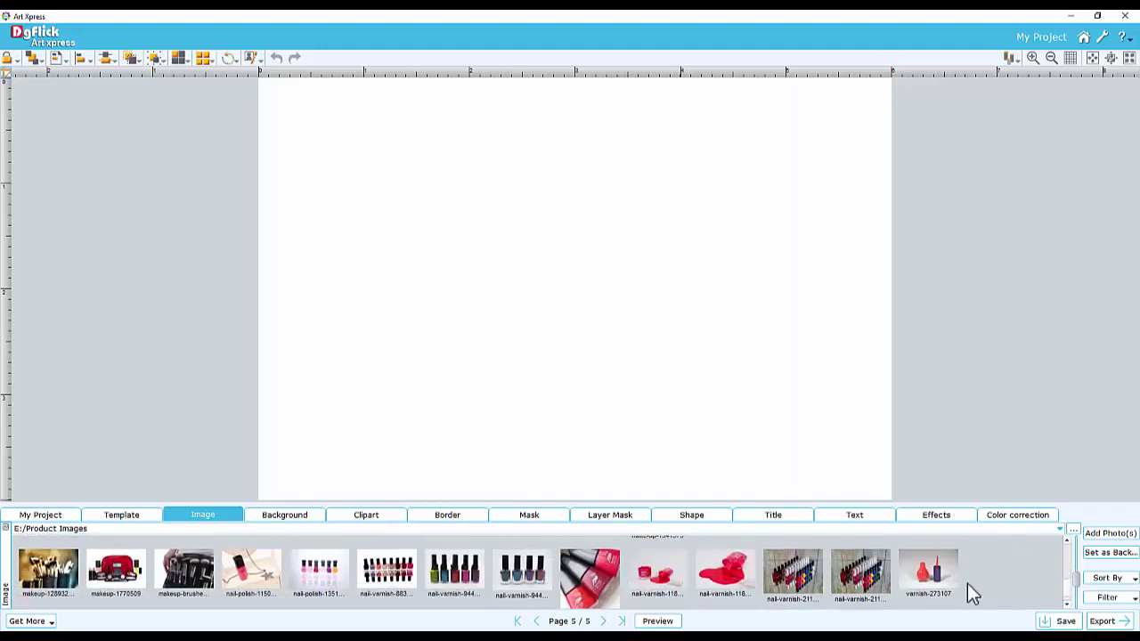
{"action": "left_click", "coordinate": [116, 571]}
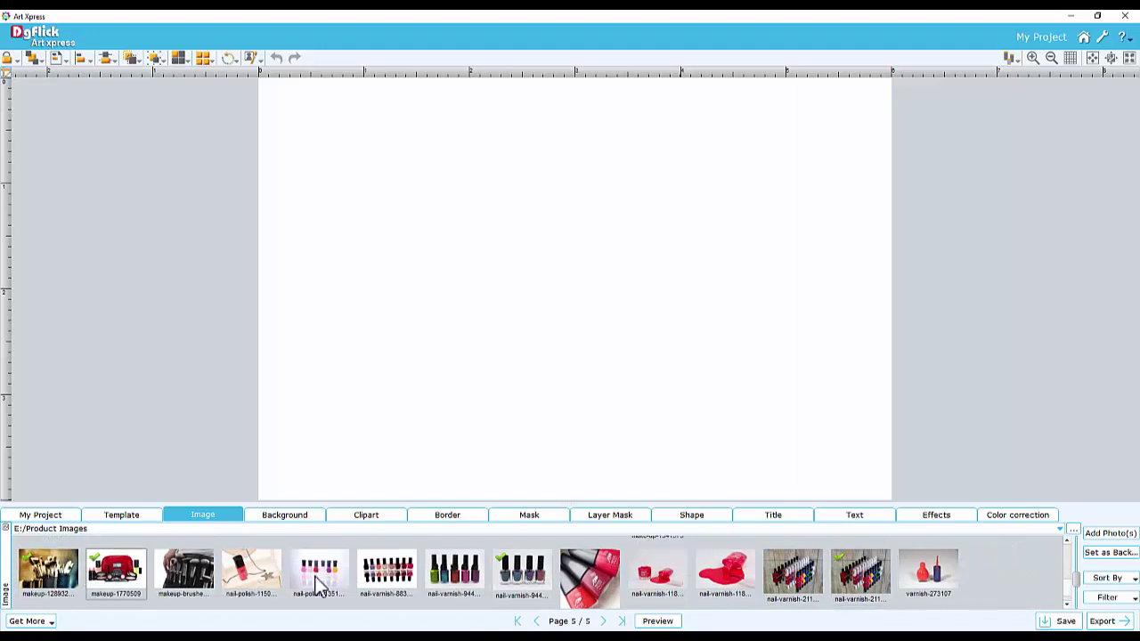
{"action": "left_click", "coordinate": [1112, 535]}
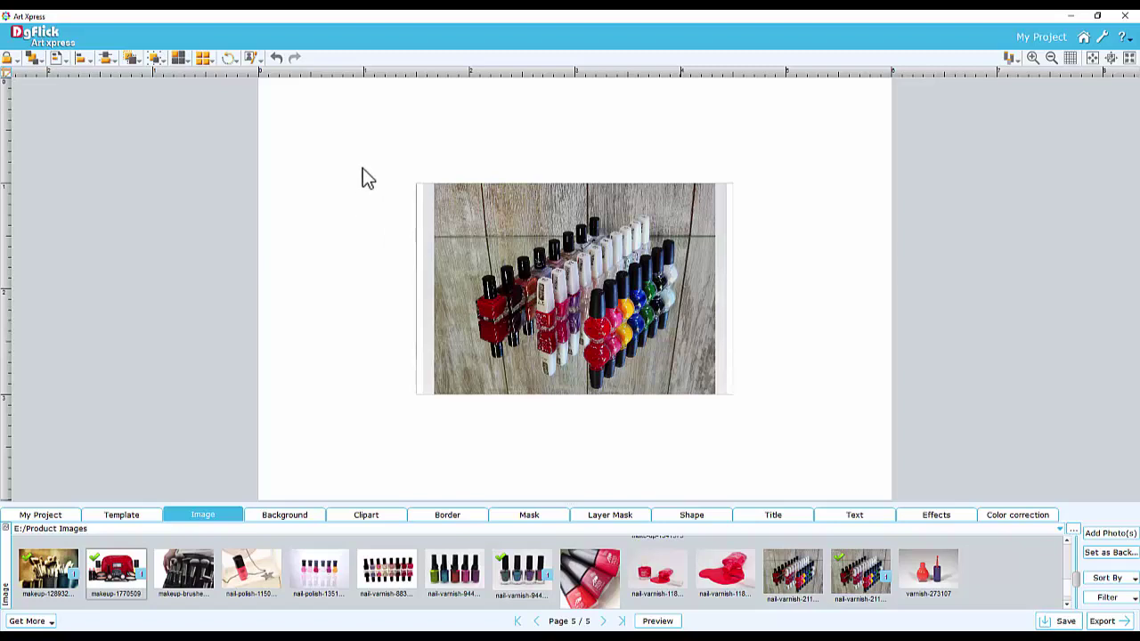
Arrange all the added product photos in a photo grid of 3 rows and 3 columns with horizontal and vertical spacing of 7
{"action": "left_click_drag", "start_coordinate": [363, 170], "coordinate": [640, 336]}
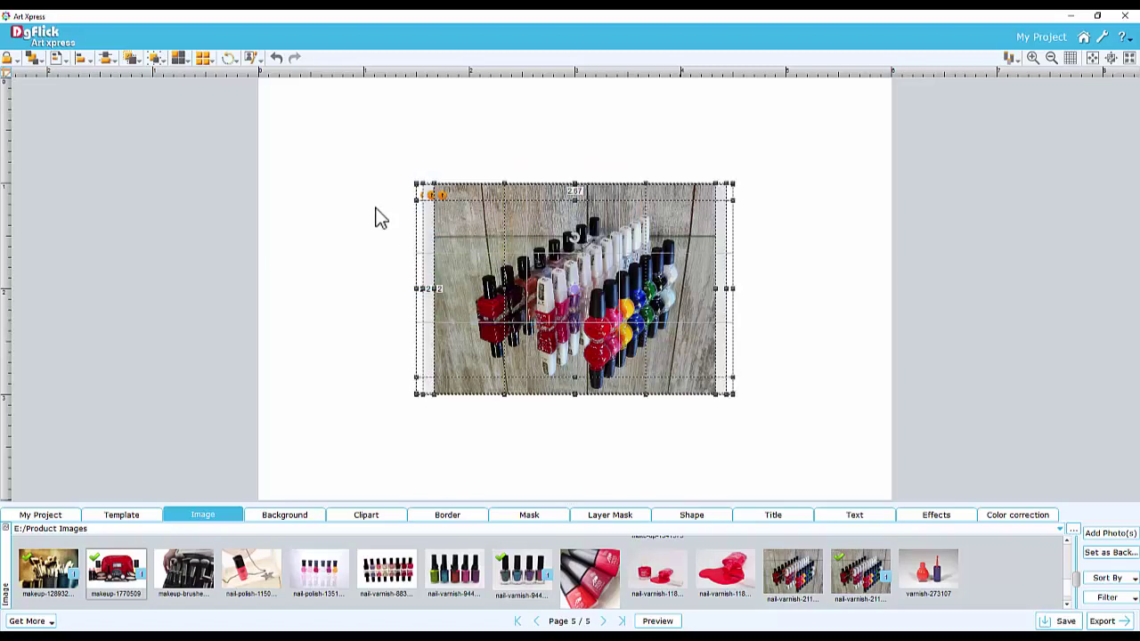
{"action": "left_click", "coordinate": [181, 58]}
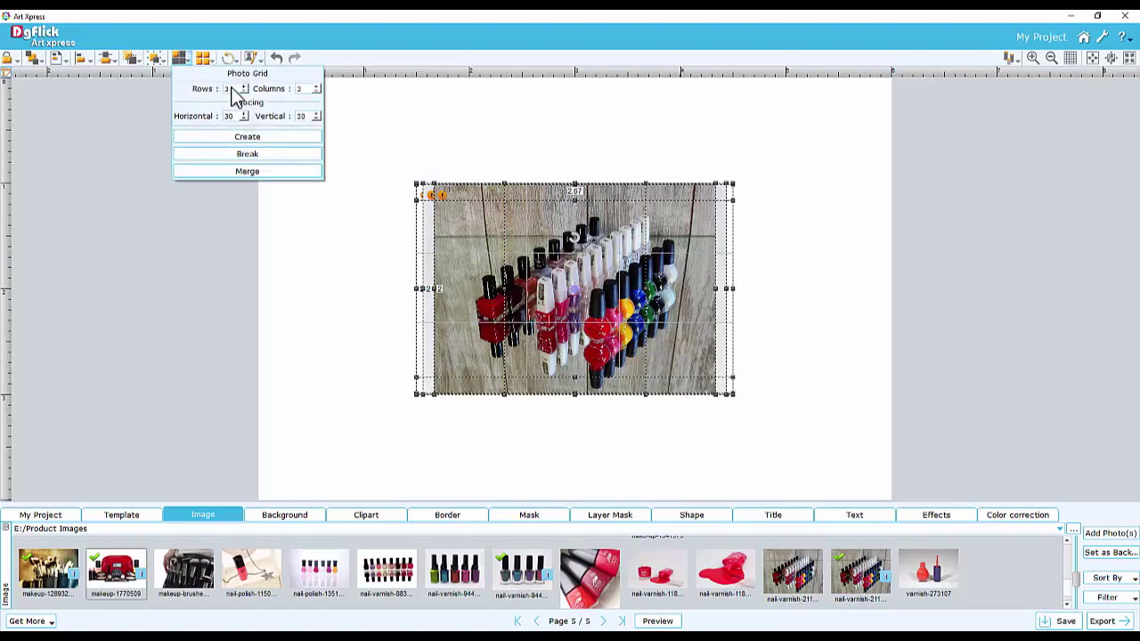
{"action": "double_click", "coordinate": [301, 89]}
{"action": "double_click", "coordinate": [228, 117]}
{"action": "type", "text": "7"}
{"action": "double_click", "coordinate": [301, 117]}
{"action": "left_click", "coordinate": [246, 138]}
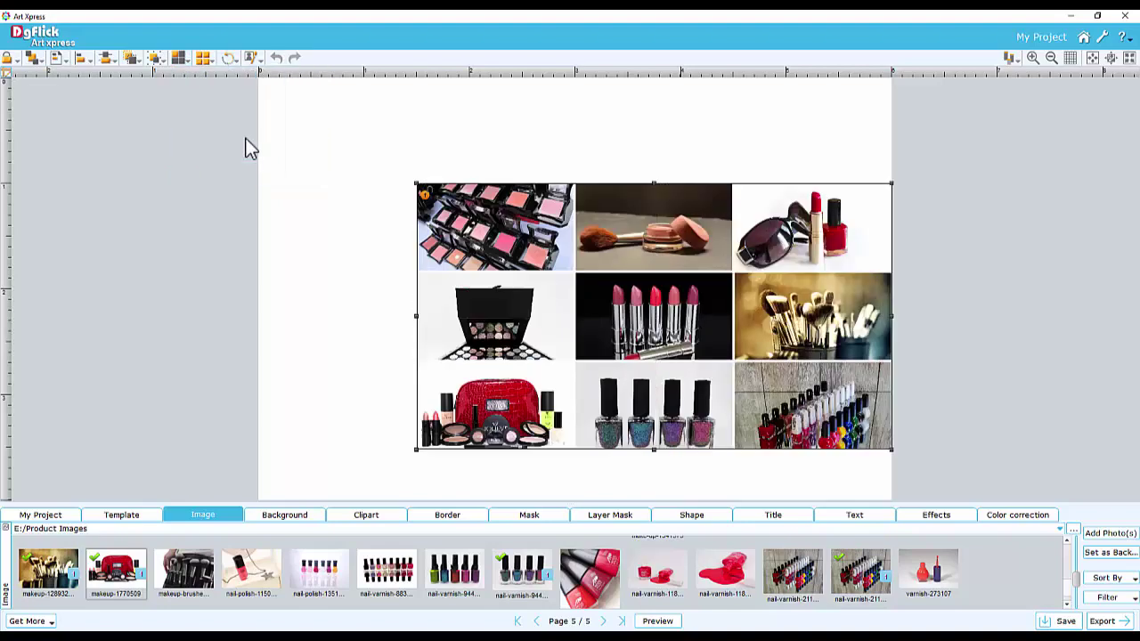
Shrink the photo grid to about 3 inches wide and position it in the upper right part of the page
{"action": "left_click_drag", "start_coordinate": [630, 235], "coordinate": [586, 203]}
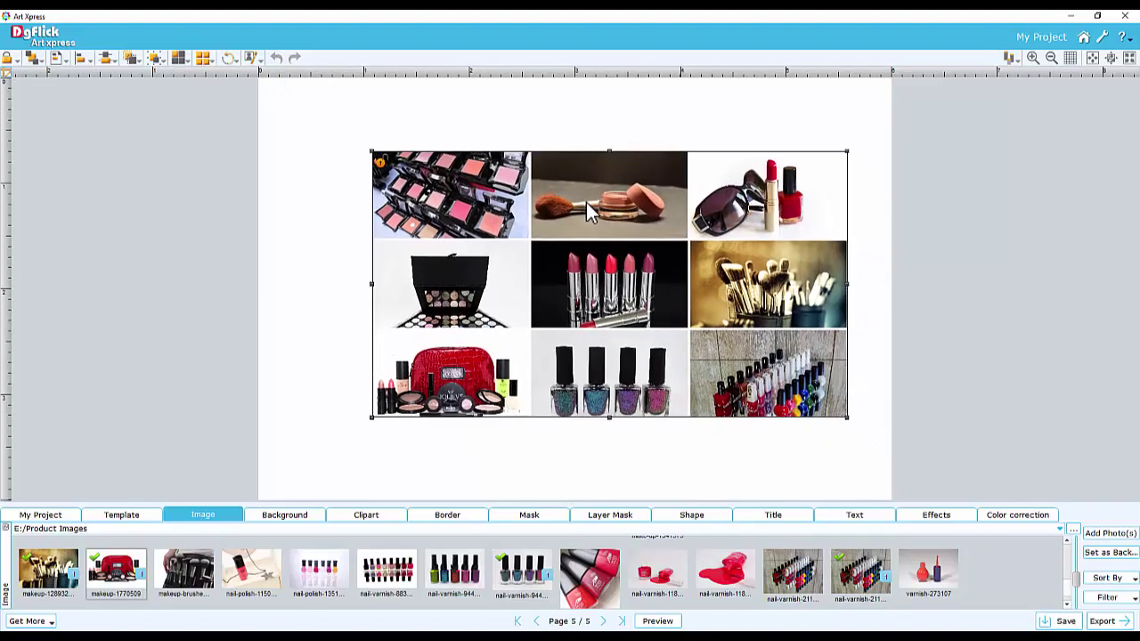
{"action": "left_click_drag", "start_coordinate": [365, 147], "coordinate": [484, 208]}
{"action": "left_click_drag", "start_coordinate": [489, 311], "coordinate": [555, 311]}
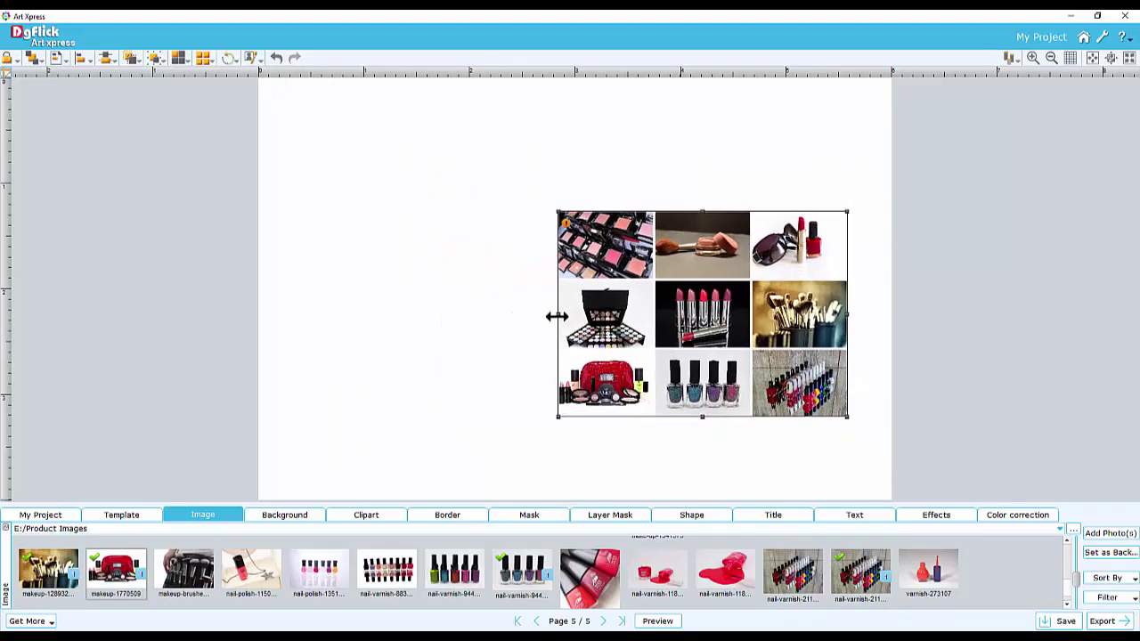
{"action": "left_click_drag", "start_coordinate": [741, 294], "coordinate": [733, 241]}
{"action": "left_click_drag", "start_coordinate": [843, 169], "coordinate": [879, 125]}
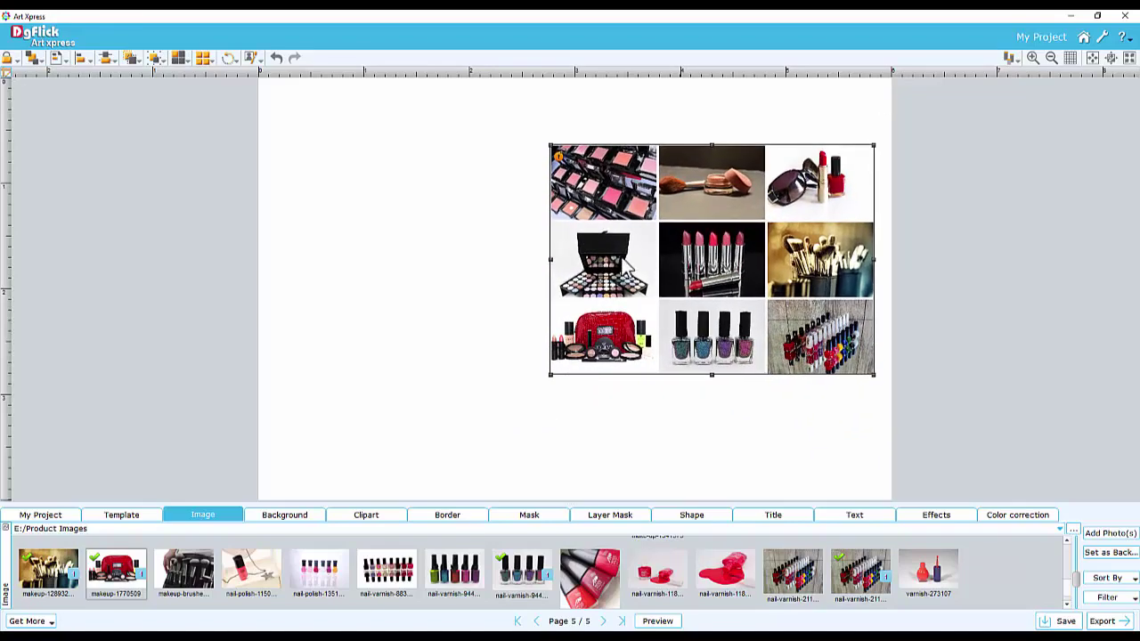
Merge the photo grid's middle and lower cells in the first column into one tall cell
{"action": "left_click", "coordinate": [624, 265]}
{"action": "left_click", "coordinate": [614, 337], "text": "ctrl"}
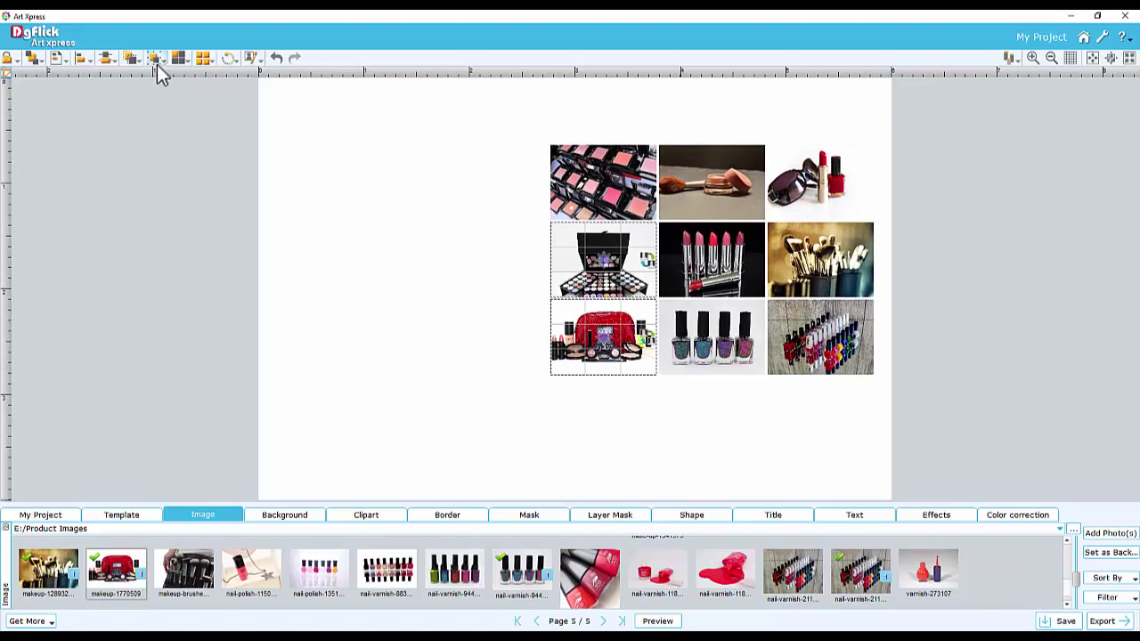
{"action": "left_click", "coordinate": [181, 59]}
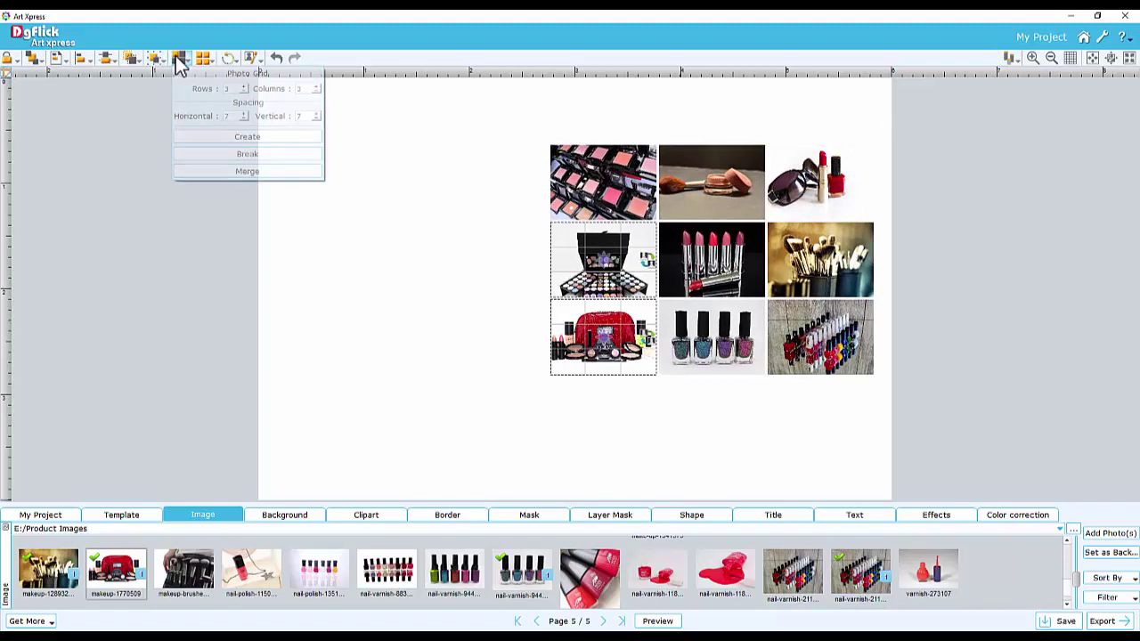
{"action": "left_click", "coordinate": [251, 171]}
Place blue filled rectangles at the grid's upper right and lower left corners and send them to the back as corner accents
{"action": "left_click", "coordinate": [692, 515]}
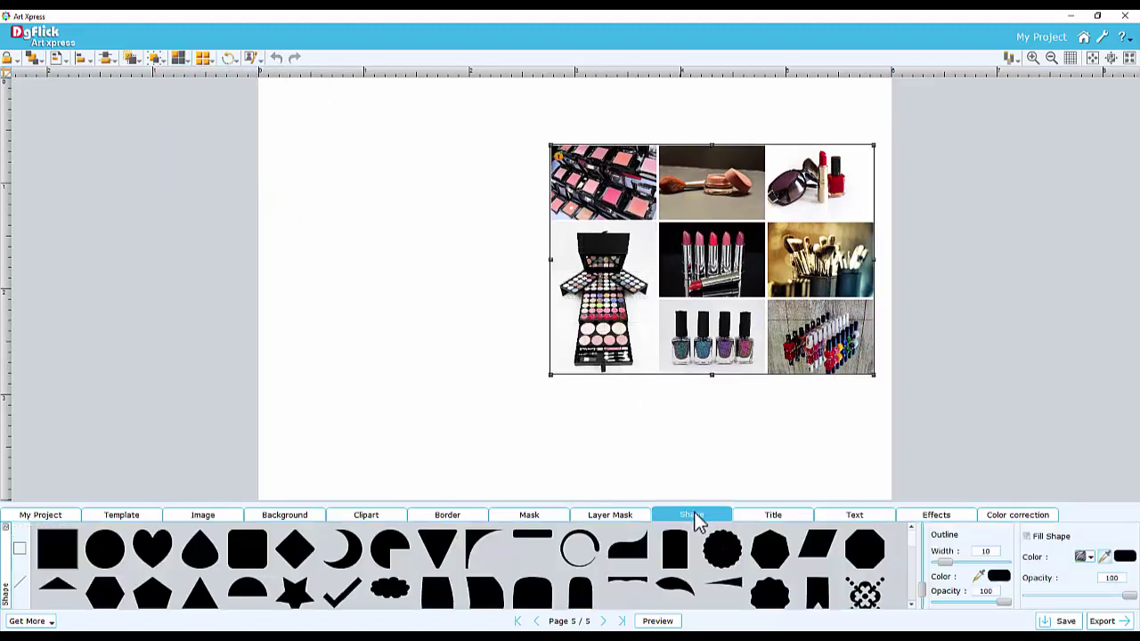
{"action": "left_click_drag", "start_coordinate": [57, 549], "coordinate": [580, 382]}
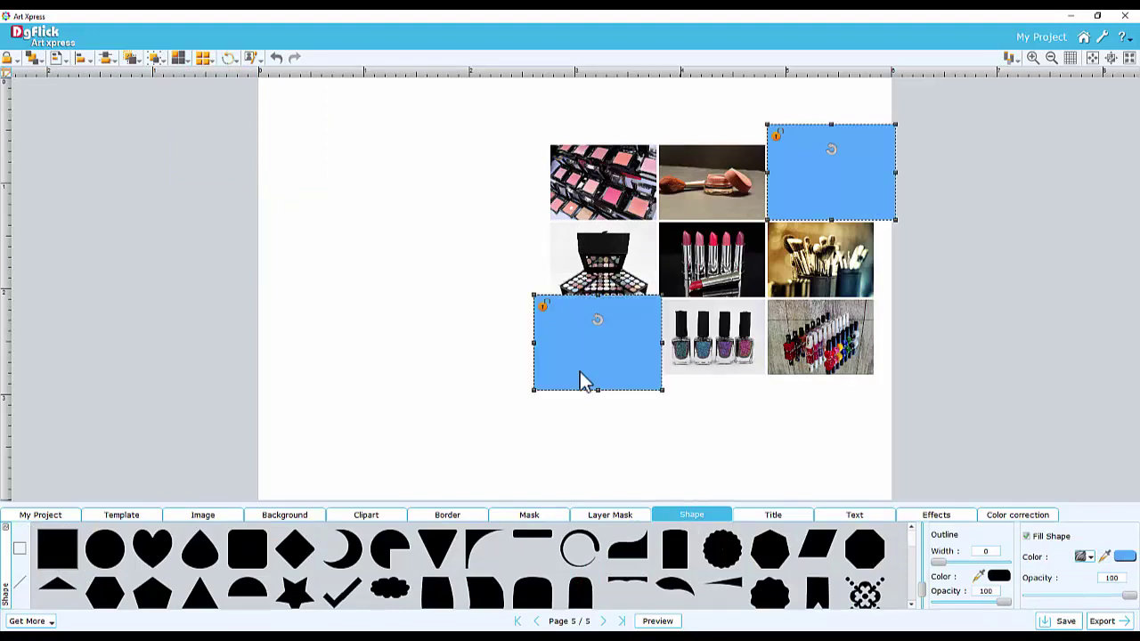
{"action": "left_click", "coordinate": [33, 58]}
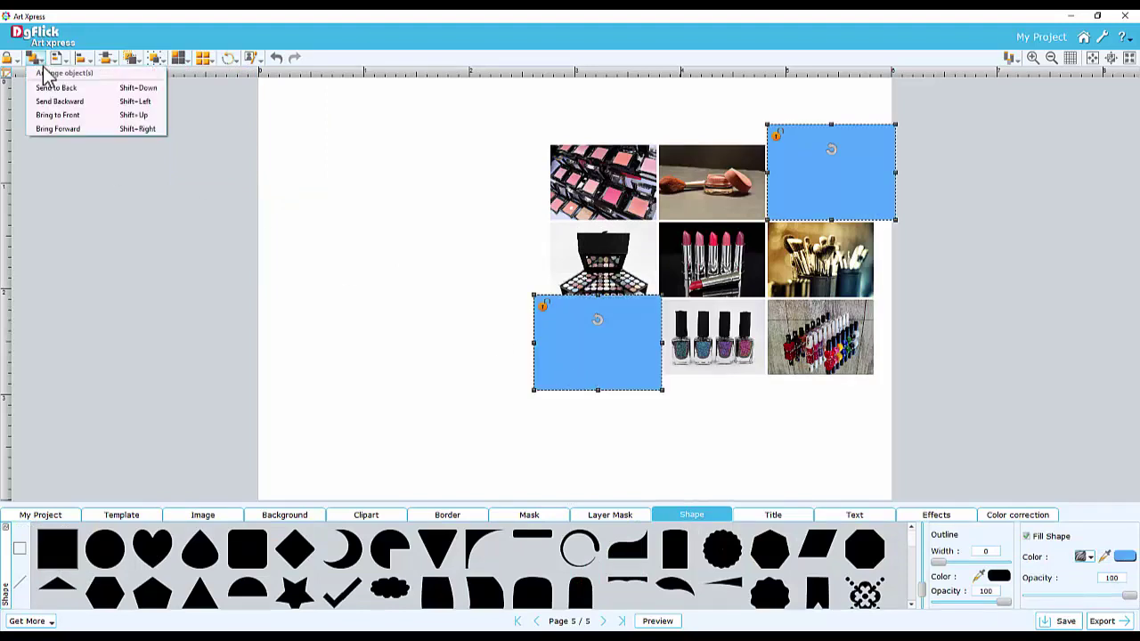
{"action": "left_click", "coordinate": [57, 88]}
{"action": "left_click", "coordinate": [676, 442]}
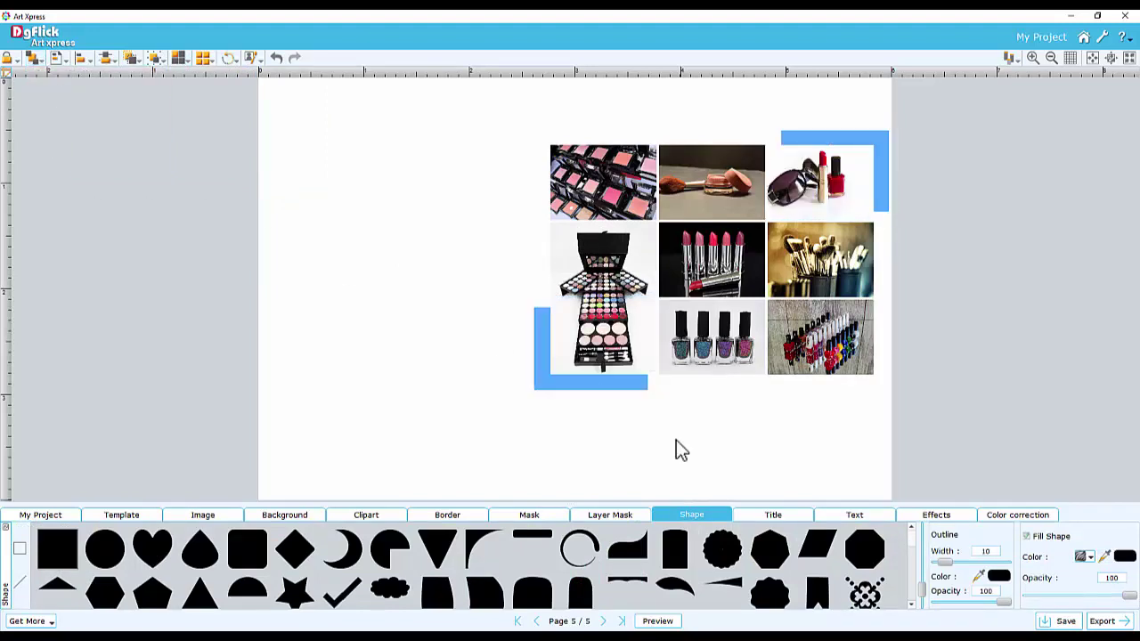
Insert the new-logo-copy image from the E:/Blossom Images folder and place it below the photo grid
{"action": "left_click", "coordinate": [218, 515]}
{"action": "left_click", "coordinate": [214, 529]}
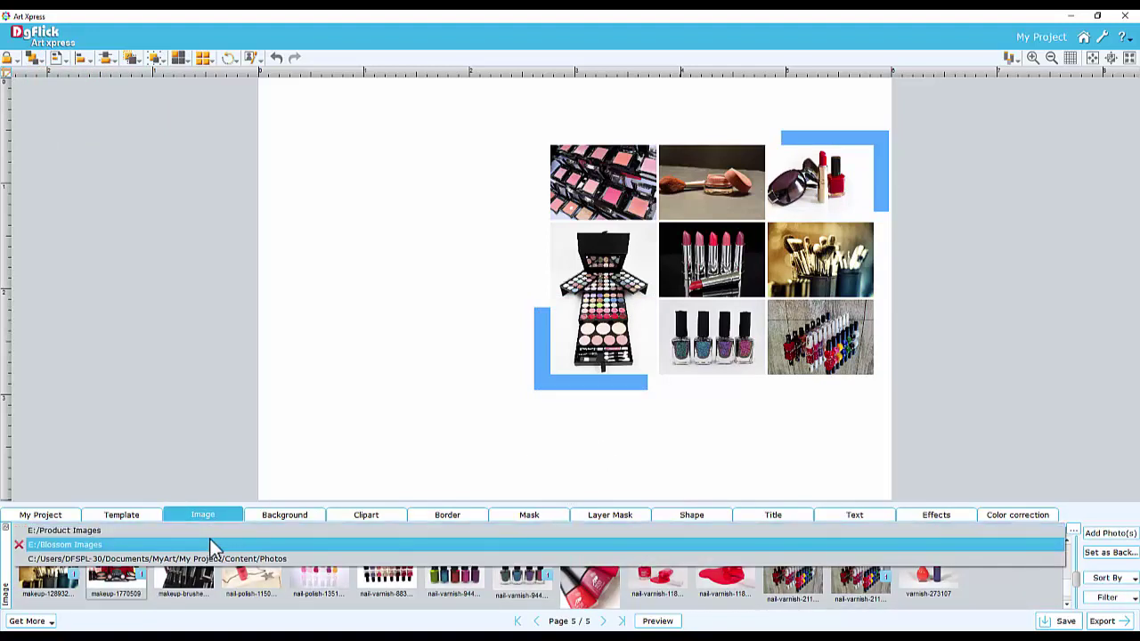
{"action": "left_click", "coordinate": [209, 540]}
{"action": "left_click_drag", "start_coordinate": [444, 559], "coordinate": [463, 294]}
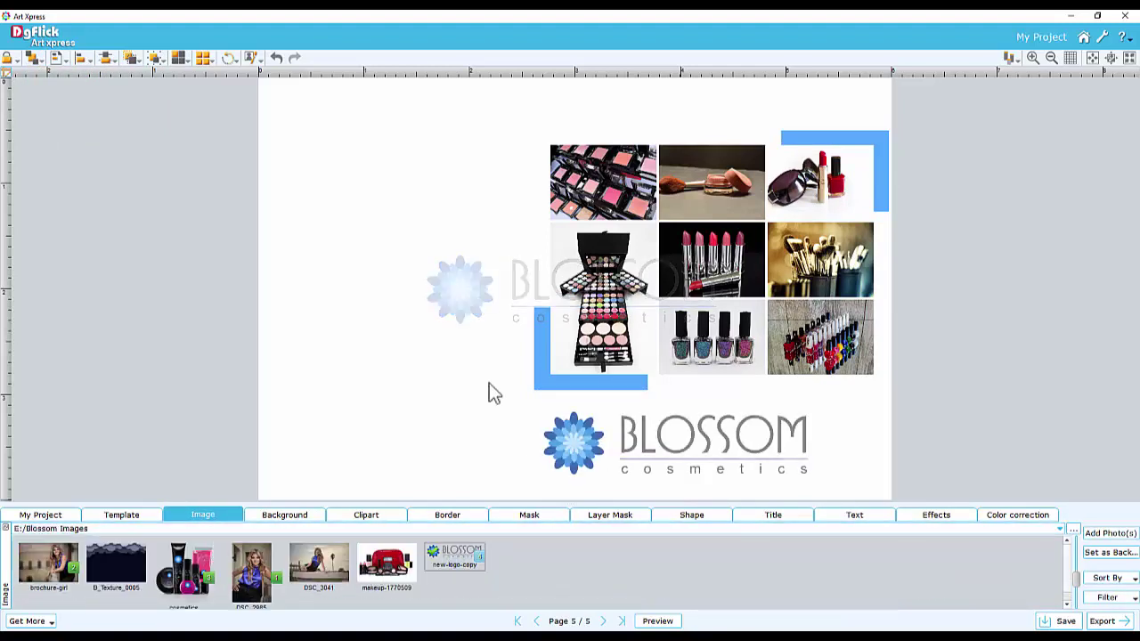
Load the E:/Blossoms Cliparts folder, insert the Jan 2017 calendar clipart and move it to the page's upper left area
{"action": "left_click", "coordinate": [372, 517]}
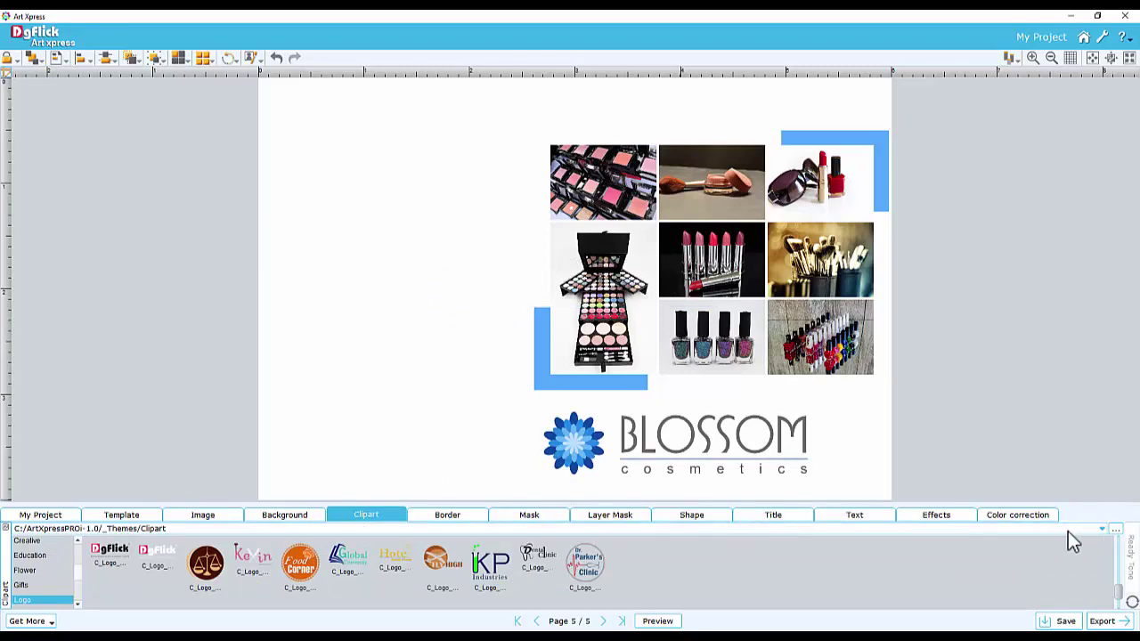
{"action": "left_click", "coordinate": [1119, 532]}
{"action": "left_click", "coordinate": [61, 261]}
{"action": "left_click", "coordinate": [154, 253]}
{"action": "double_click", "coordinate": [154, 253]}
{"action": "left_click", "coordinate": [459, 323]}
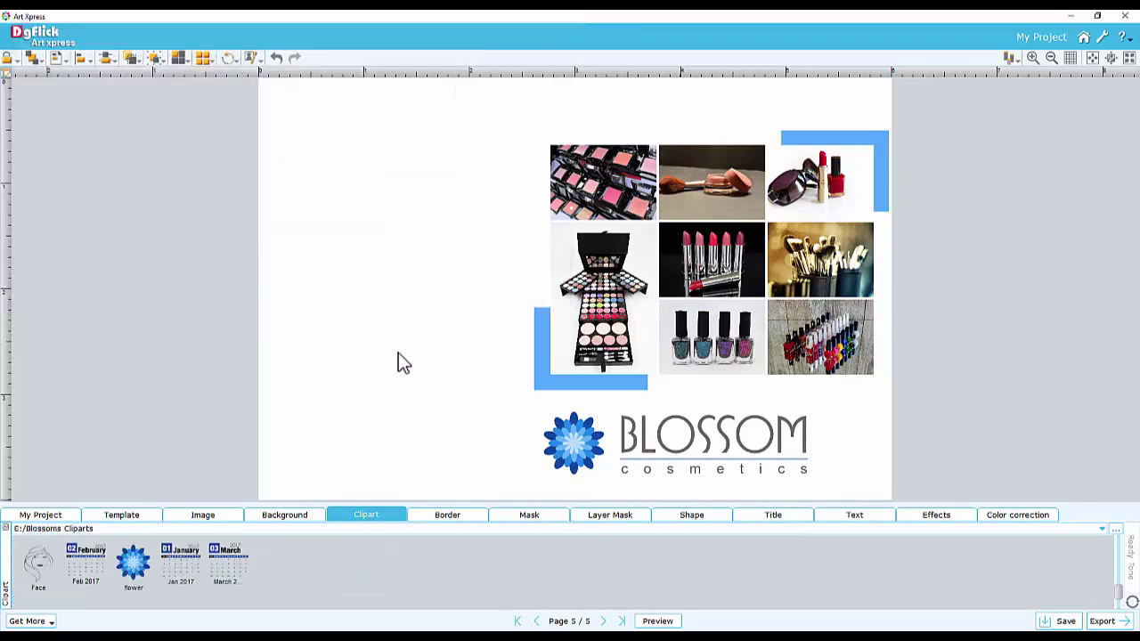
{"action": "double_click", "coordinate": [182, 570]}
{"action": "left_click_drag", "start_coordinate": [499, 269], "coordinate": [339, 224]}
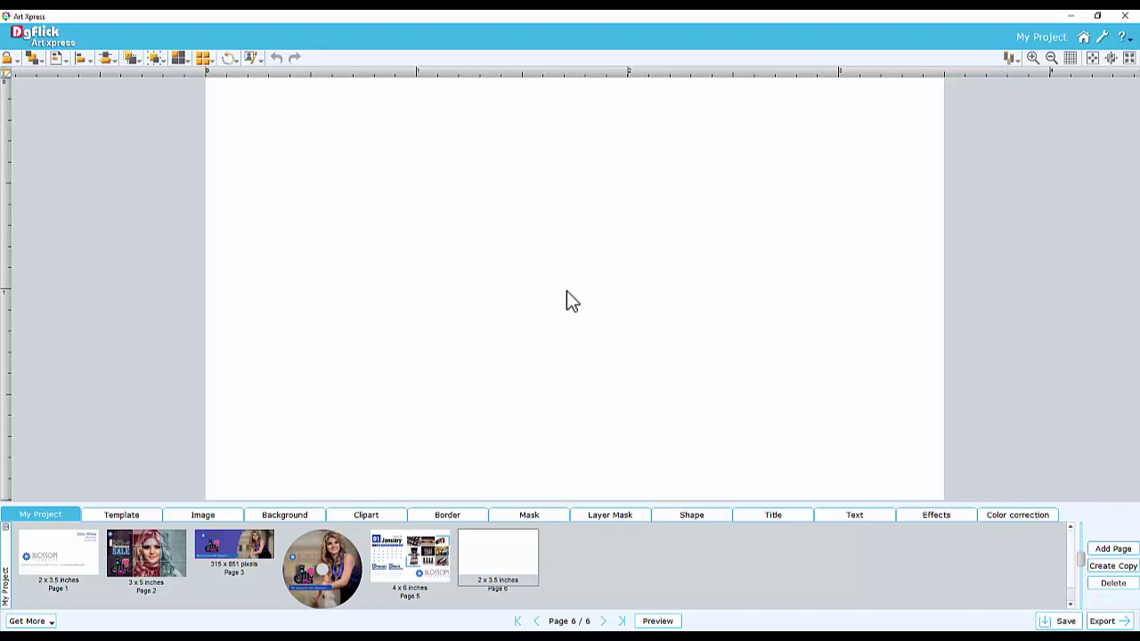
Filter the templates to the Business Card type and choose a template for the blank 2 x 3.5 inch sixth page
{"action": "left_click", "coordinate": [120, 514]}
{"action": "left_click", "coordinate": [78, 528]}
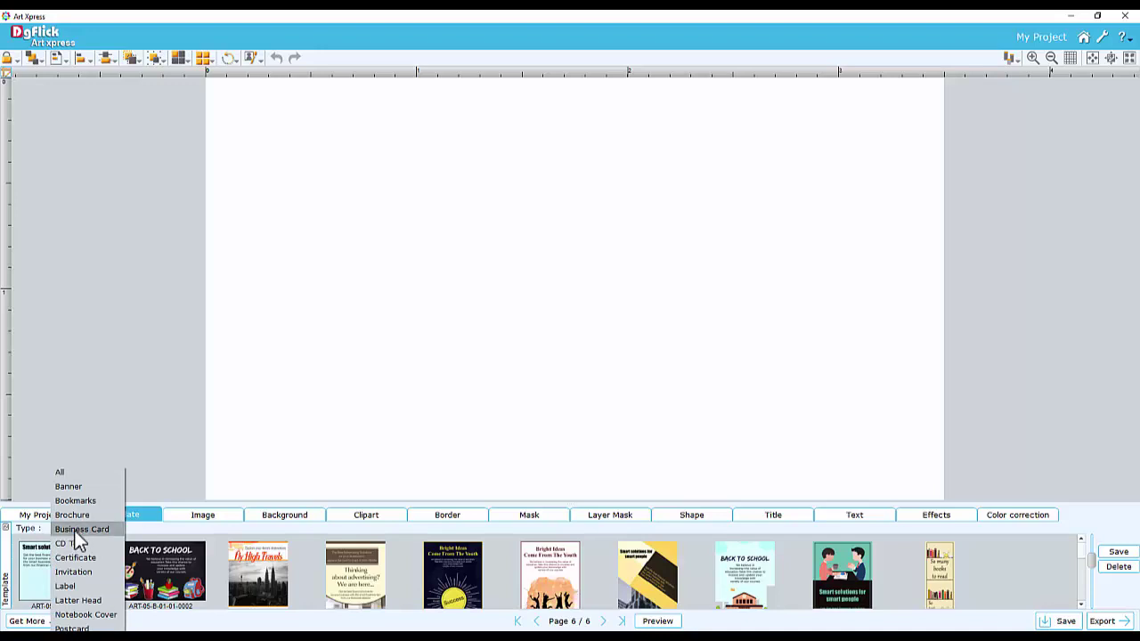
{"action": "left_click", "coordinate": [74, 530]}
{"action": "left_click", "coordinate": [377, 557]}
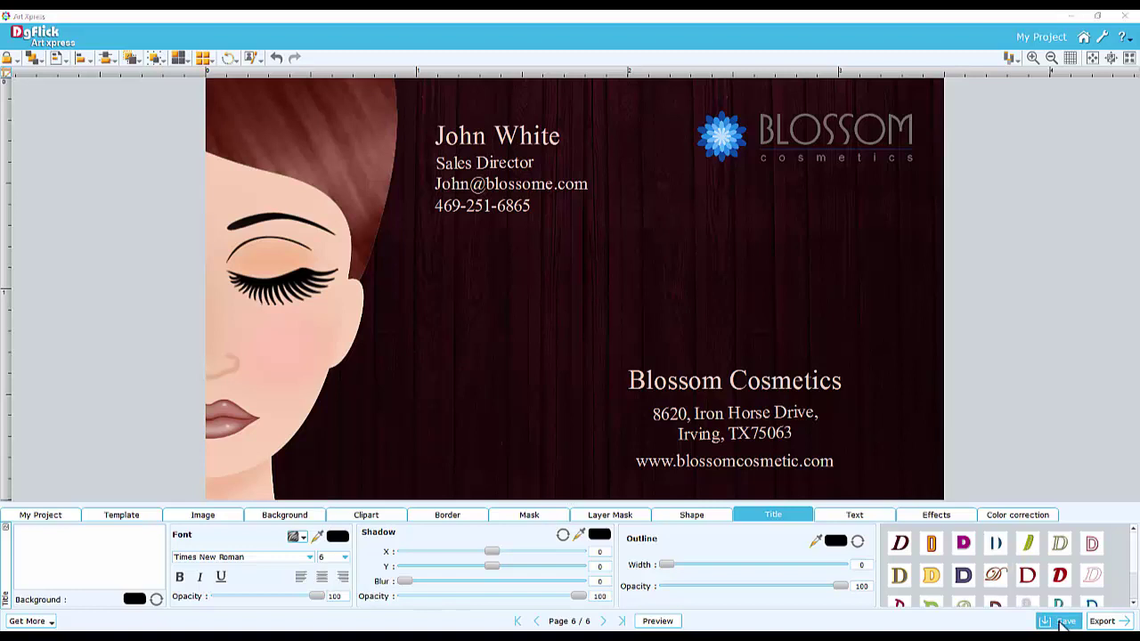
Save the project as Blossom Project, with the option to also save its images, backgrounds, borders, masks and cliparts
{"action": "left_click", "coordinate": [1060, 621]}
{"action": "left_click_drag", "start_coordinate": [508, 306], "coordinate": [426, 305]}
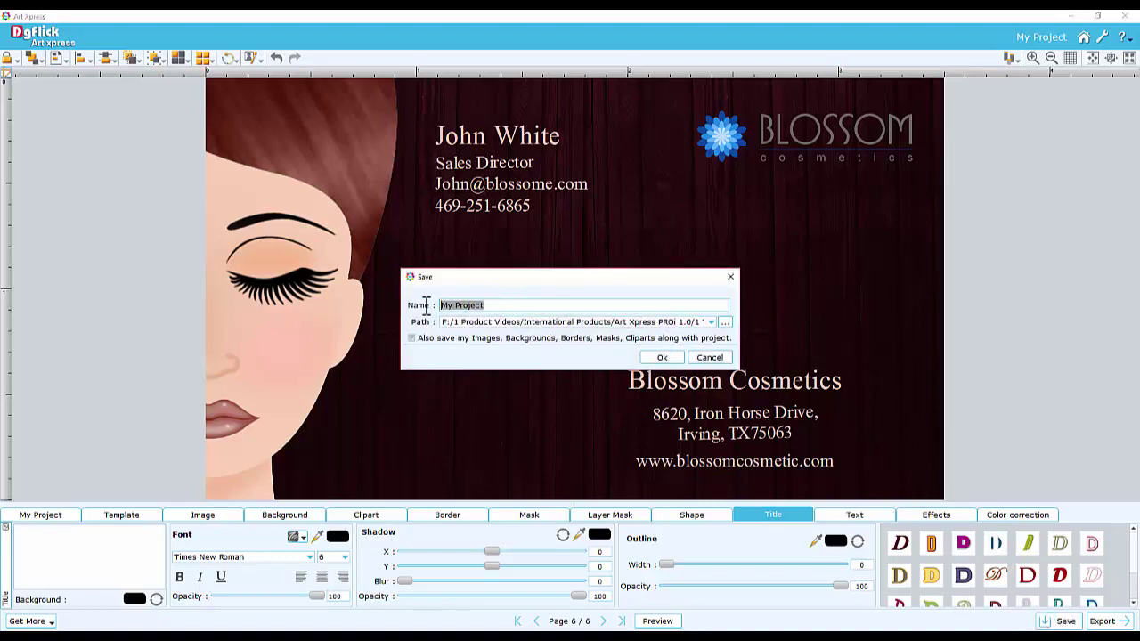
{"action": "type", "text": "Blossom Project"}
{"action": "left_click", "coordinate": [413, 339]}
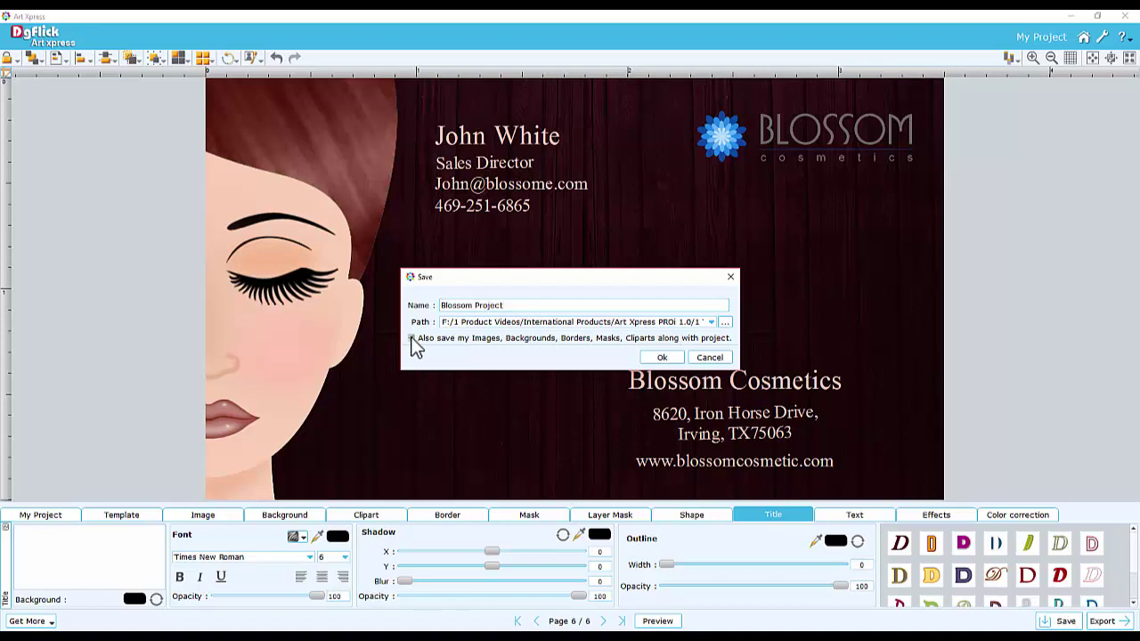
{"action": "left_click", "coordinate": [661, 358]}
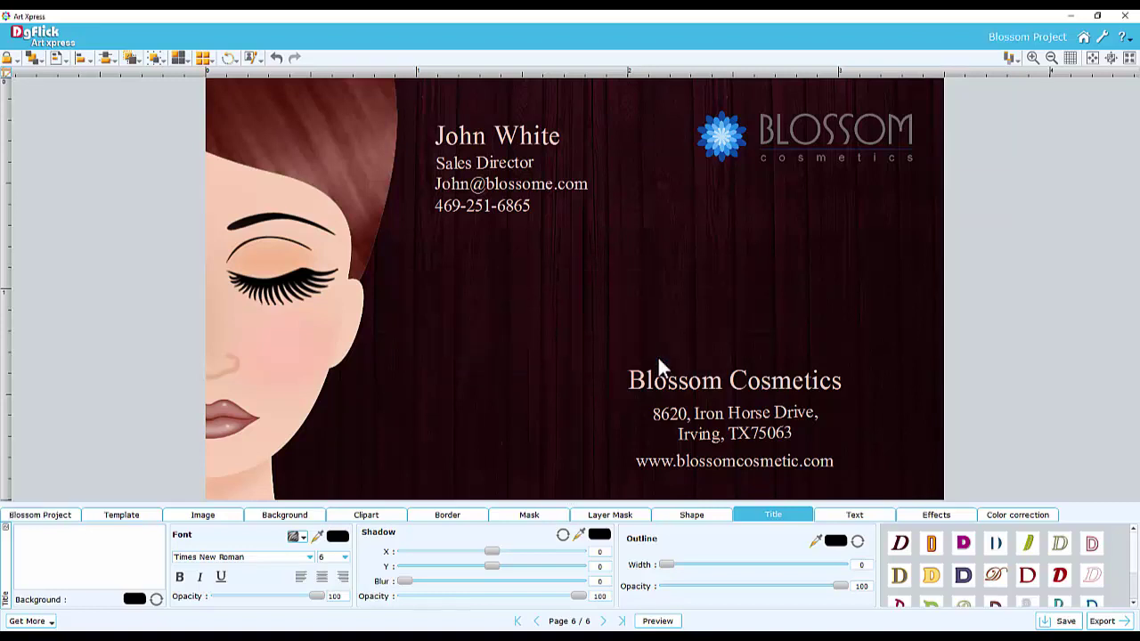